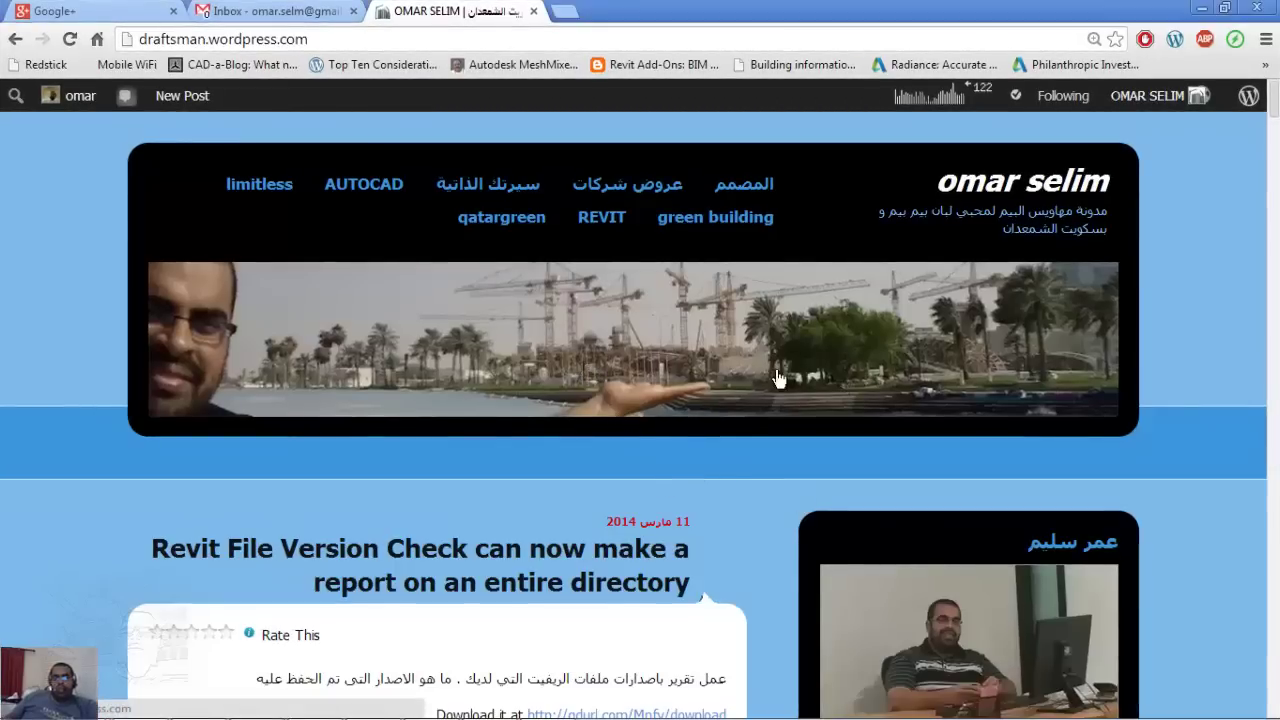
Bring the ZCad HVAC pipe sheet to the front and pan it left to free space
click(490, 702)
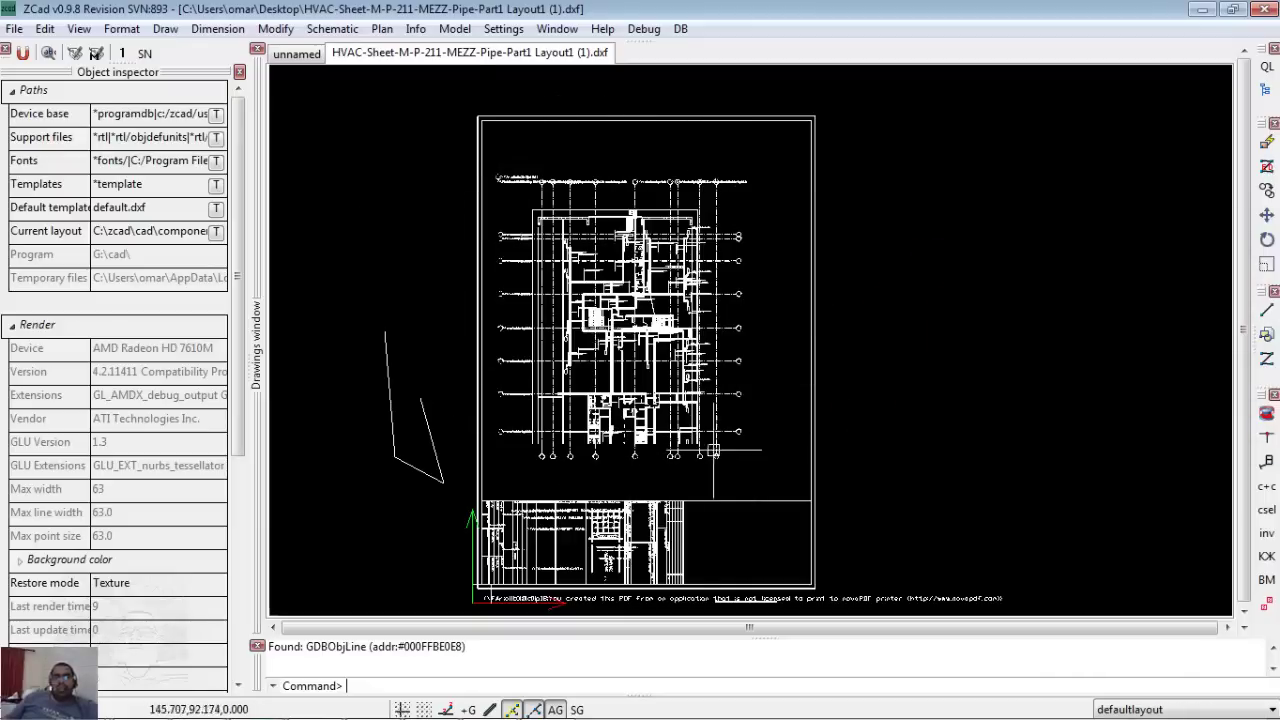
middle_drag(842, 310, 737, 318)
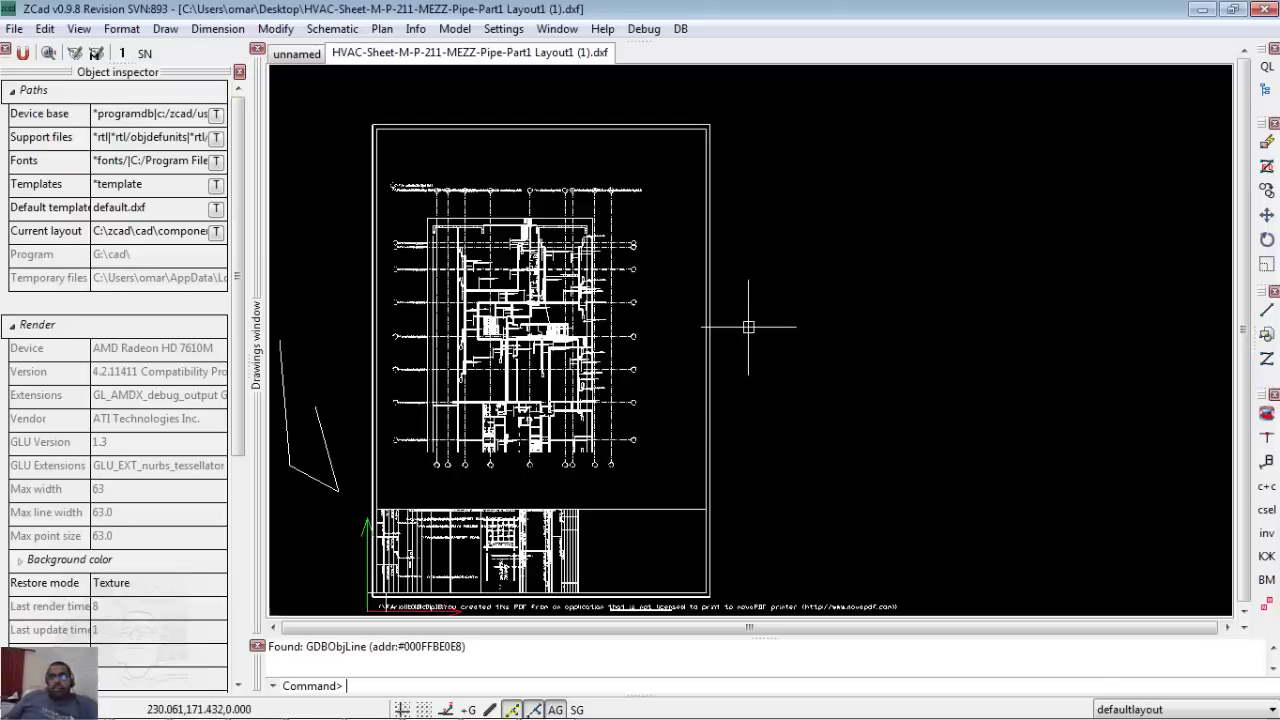
Draw a closed three-line triangle right of the sheet, returning to the first corner
click(1268, 314)
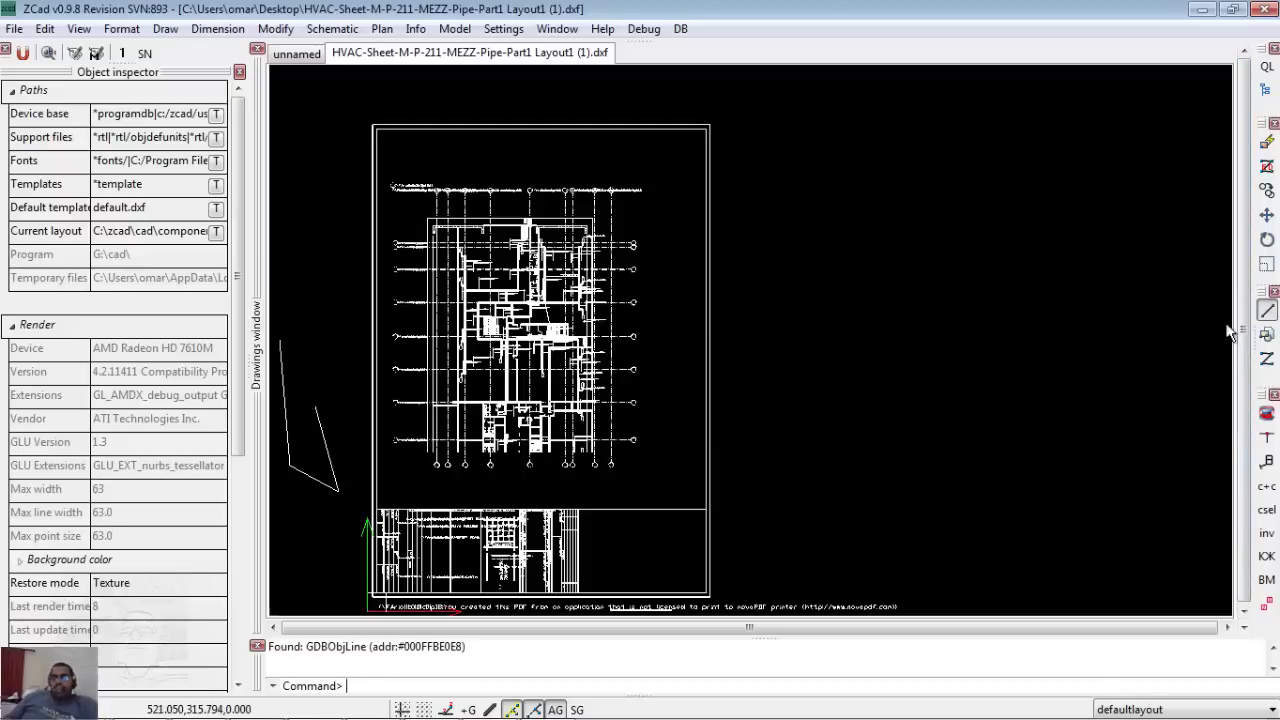
click(926, 474)
click(866, 243)
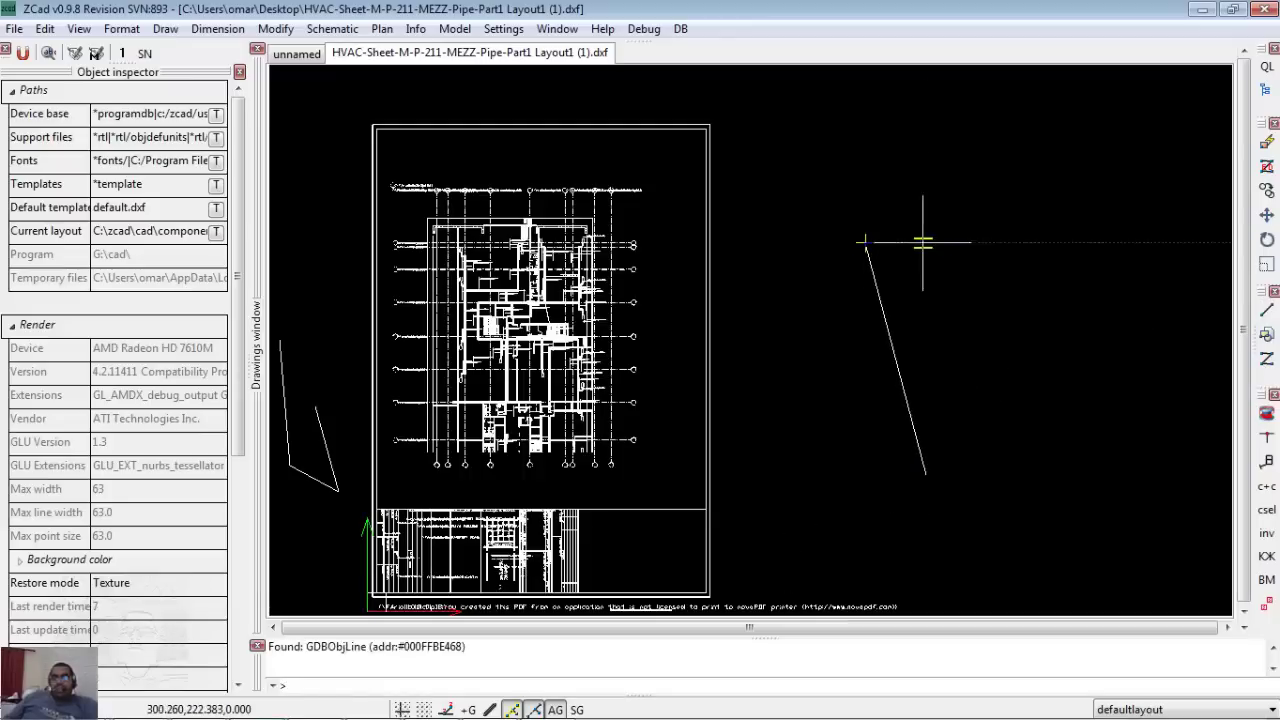
click(1083, 226)
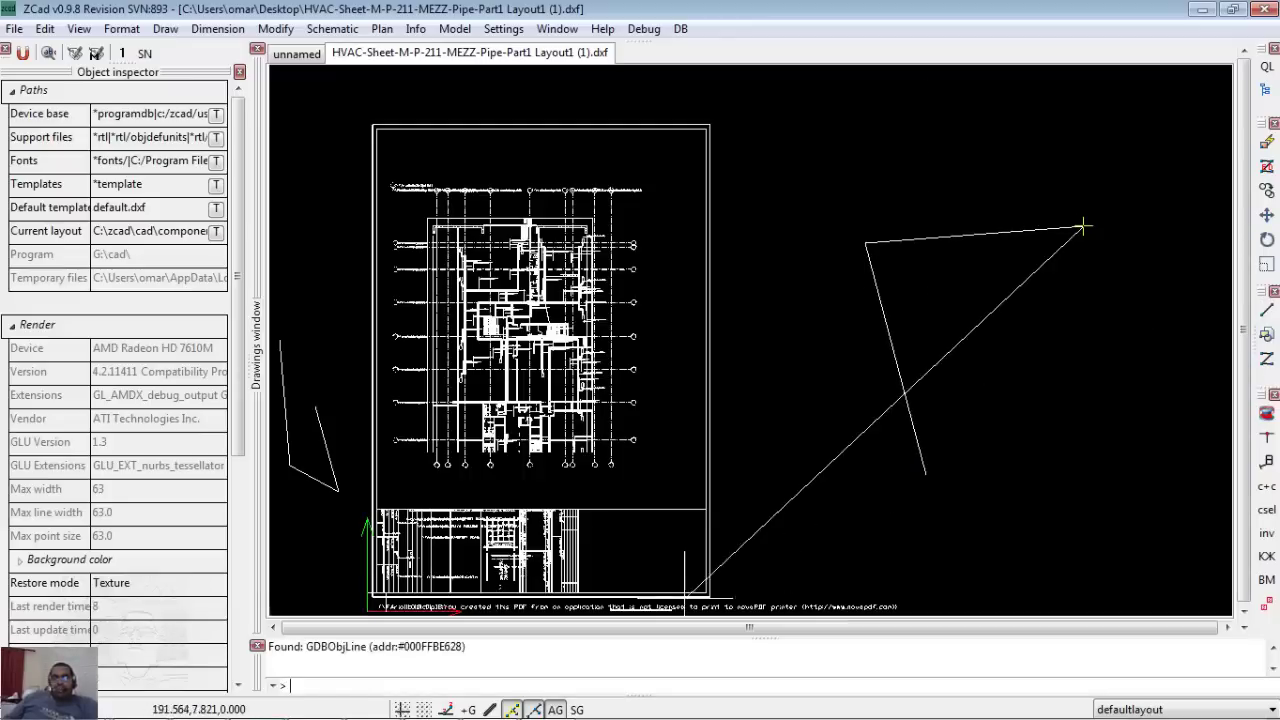
click(926, 474)
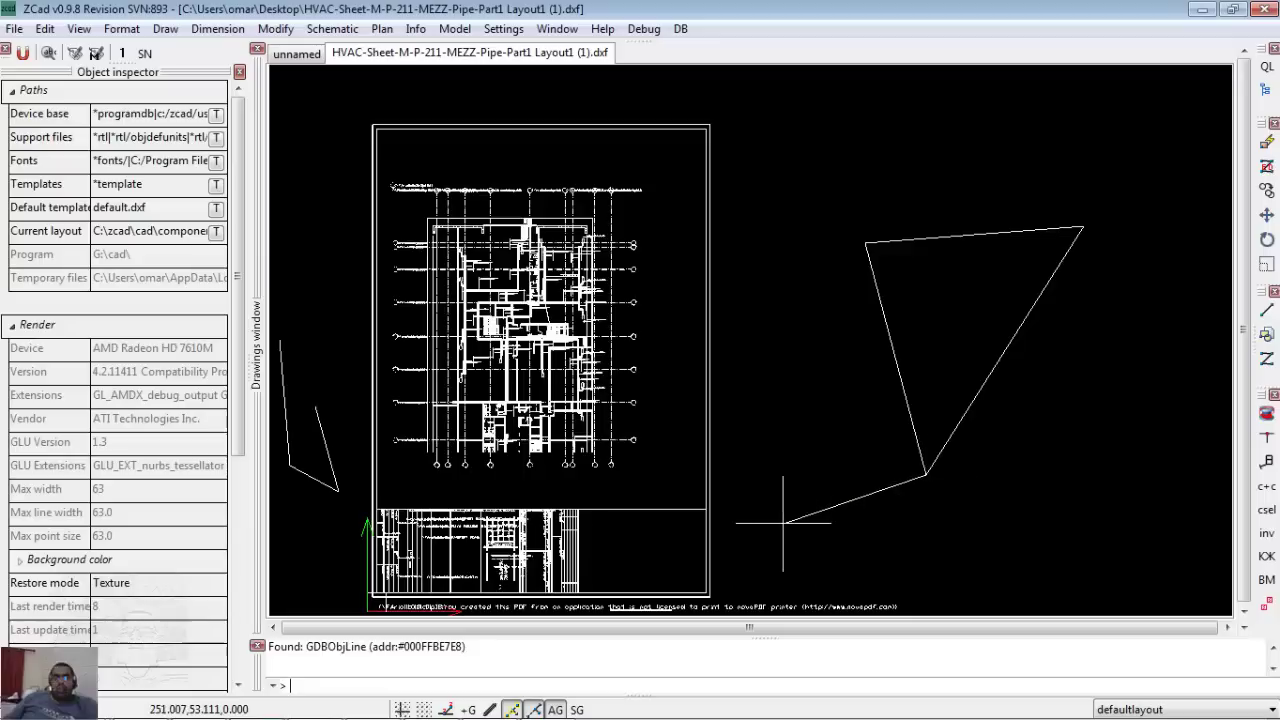
key(Escape)
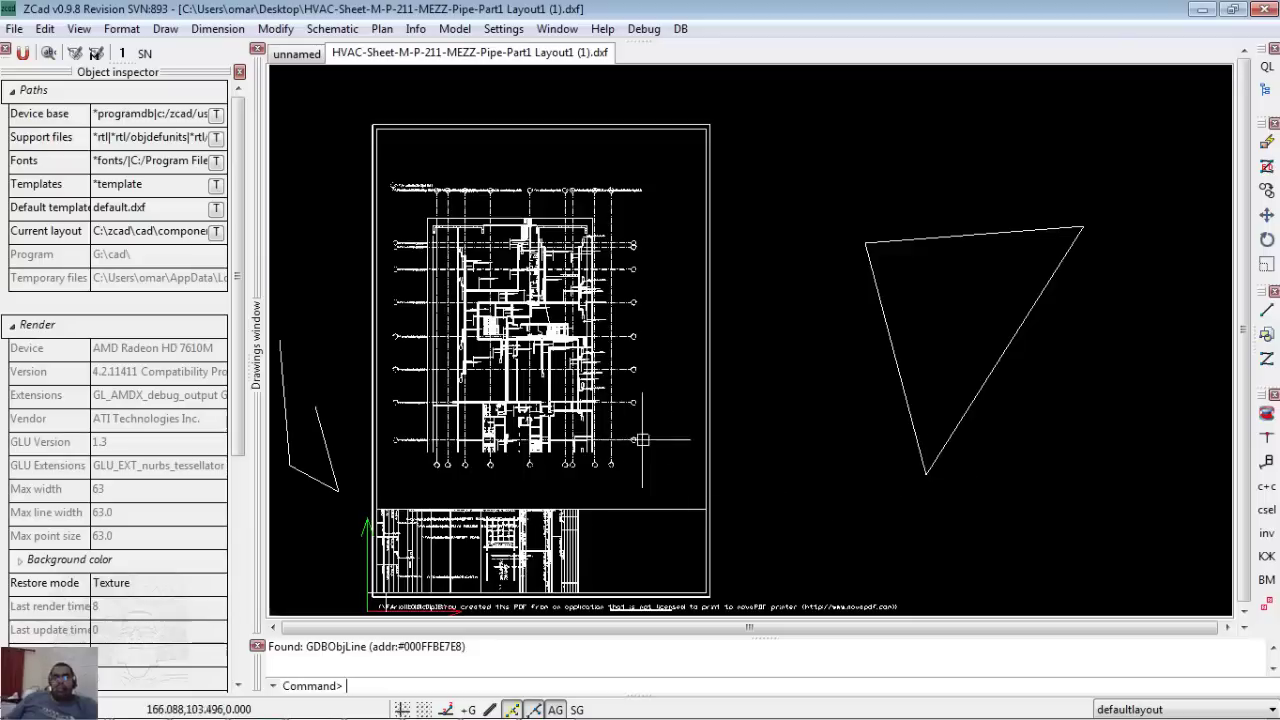
click(329, 31)
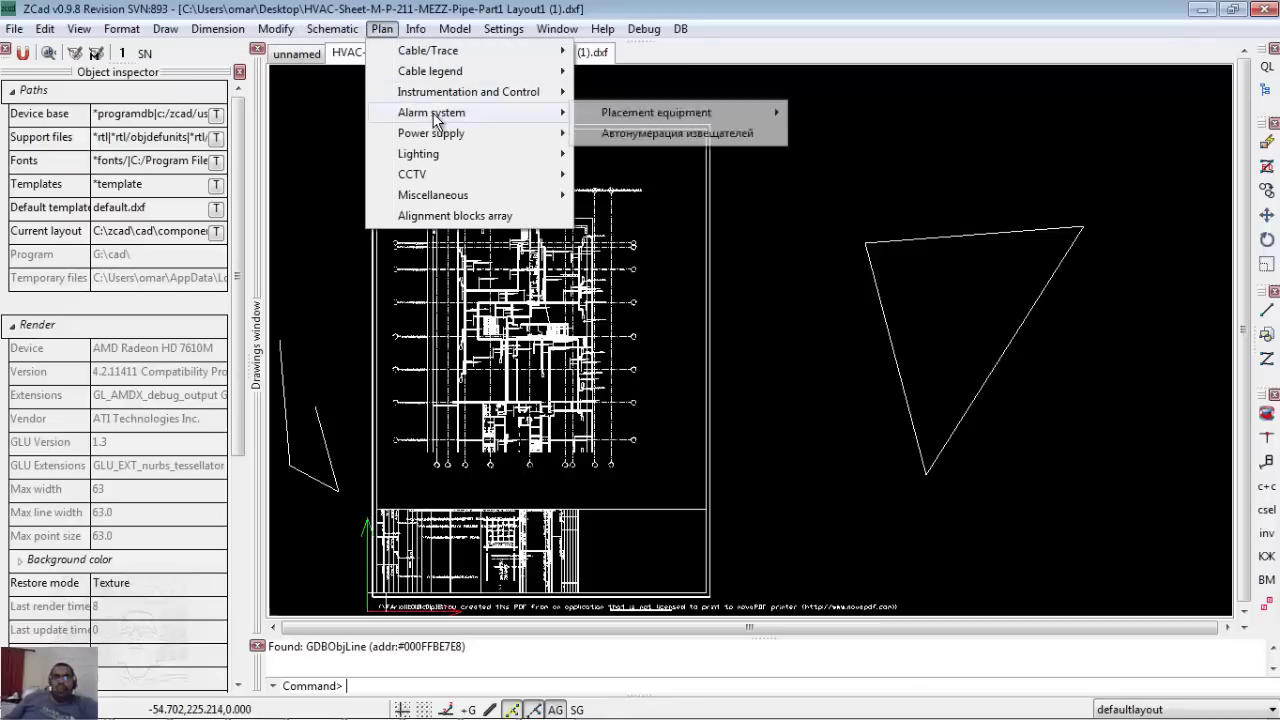
mouse_move(432, 112)
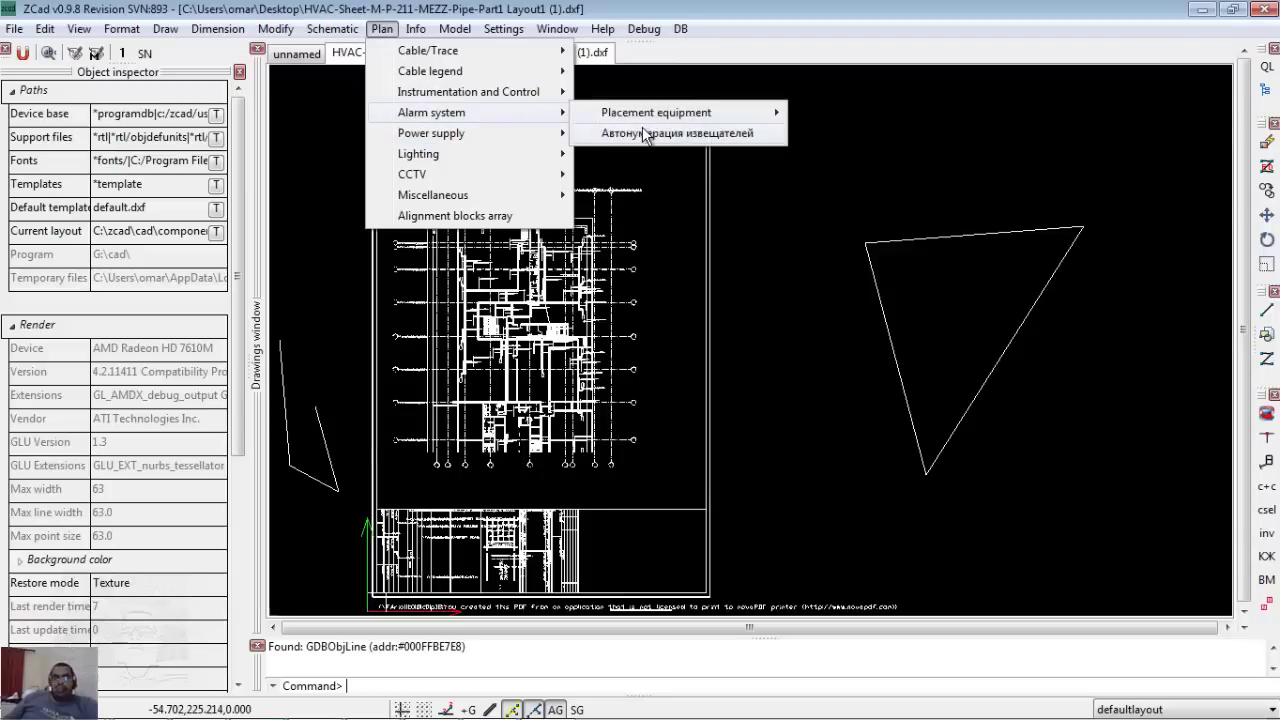
mouse_move(839, 112)
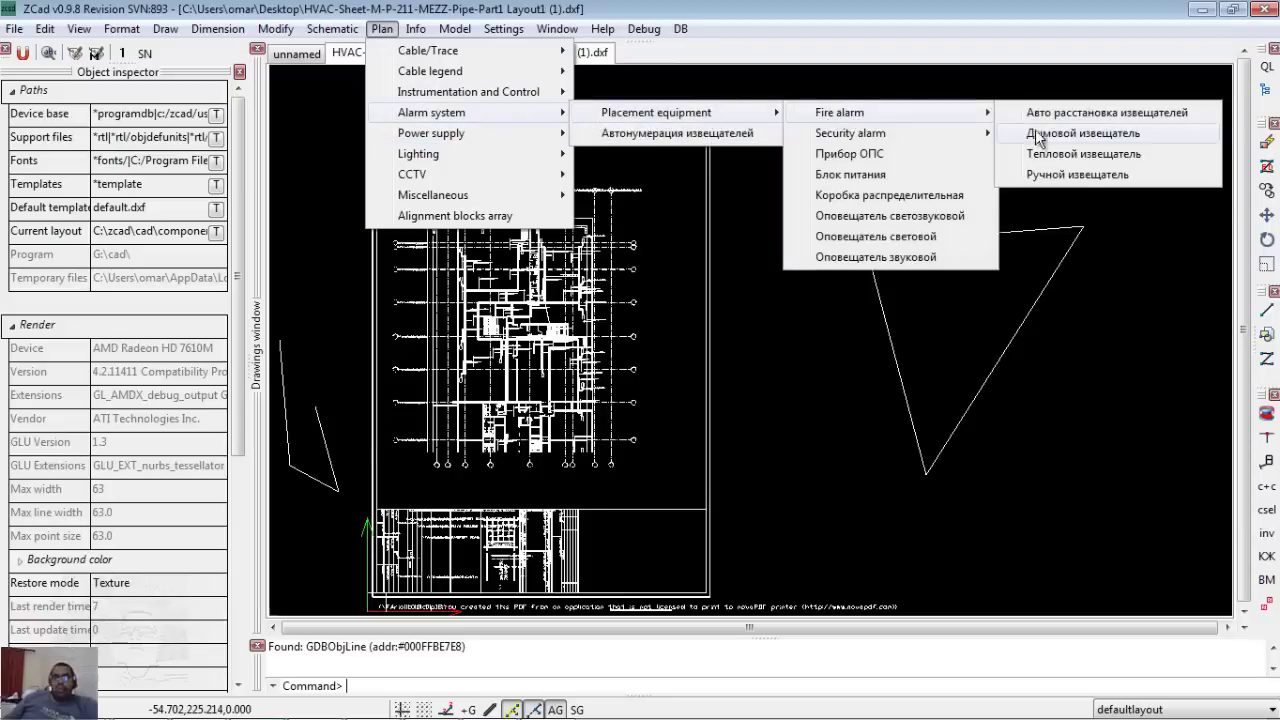
Insert a DEVICE_PS_DAT_SMOKE smoke detector (Дымовой извещатель) between the sheet and the triangle
click(1045, 133)
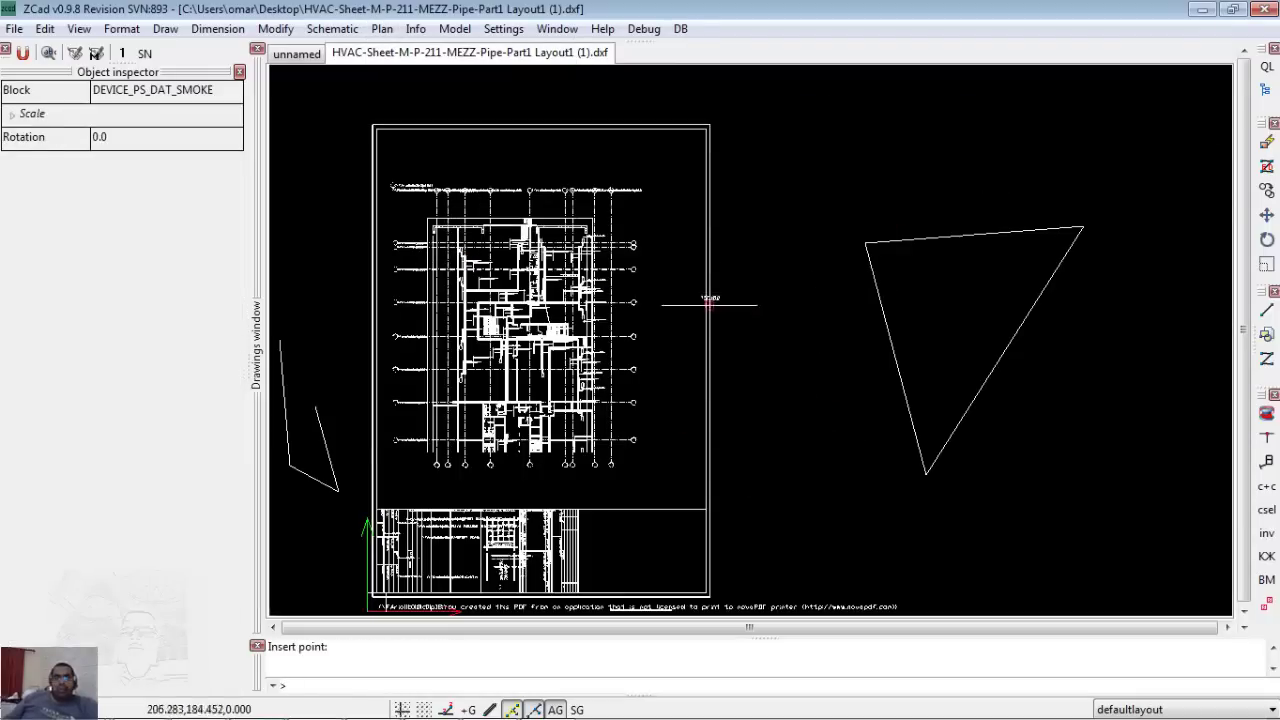
scroll(723, 306, up, 5)
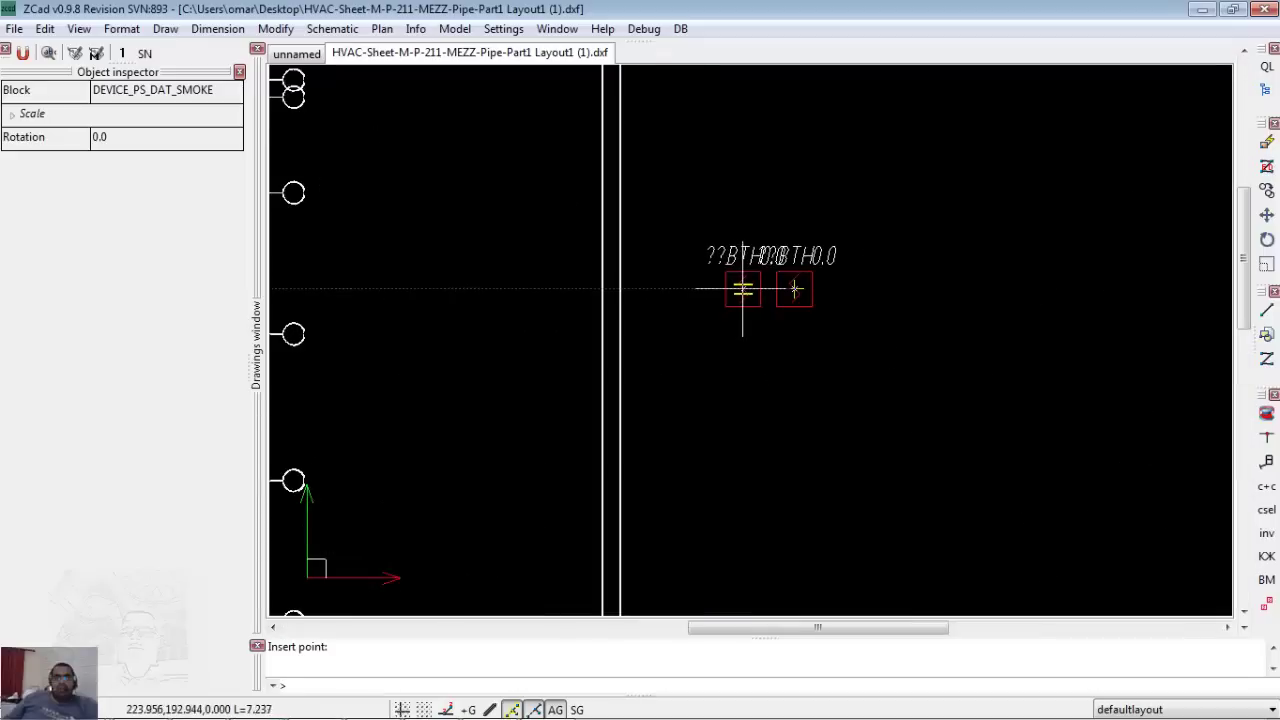
click(794, 289)
scroll(660, 370, down, 5)
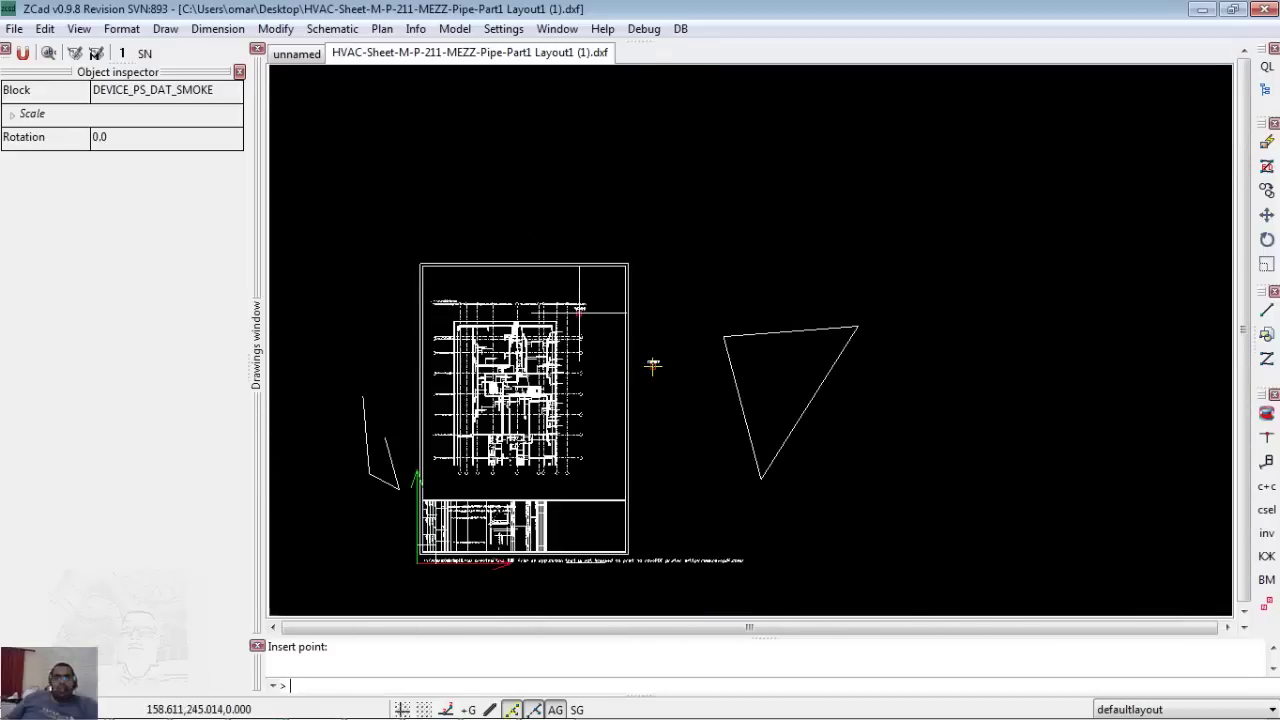
key(Escape)
Browse the Format and Settings menus, then zoom in and zoom to the drawing extents
click(128, 28)
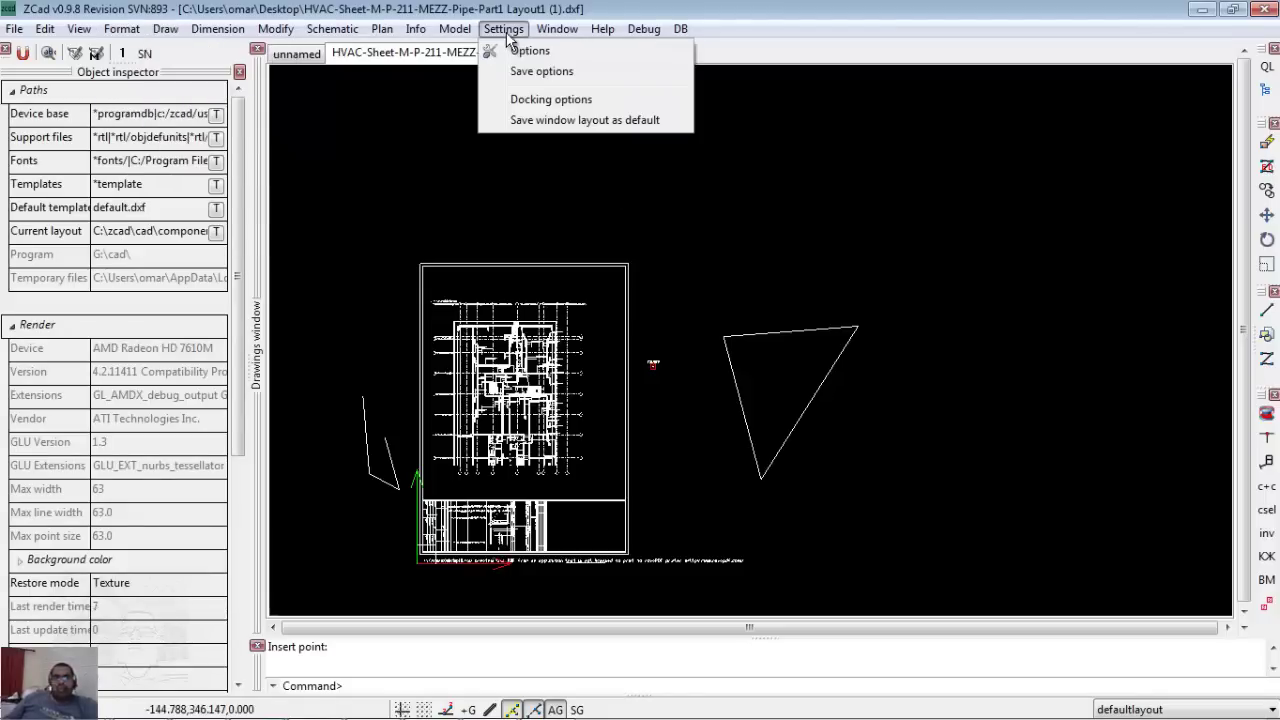
mouse_move(503, 28)
click(840, 43)
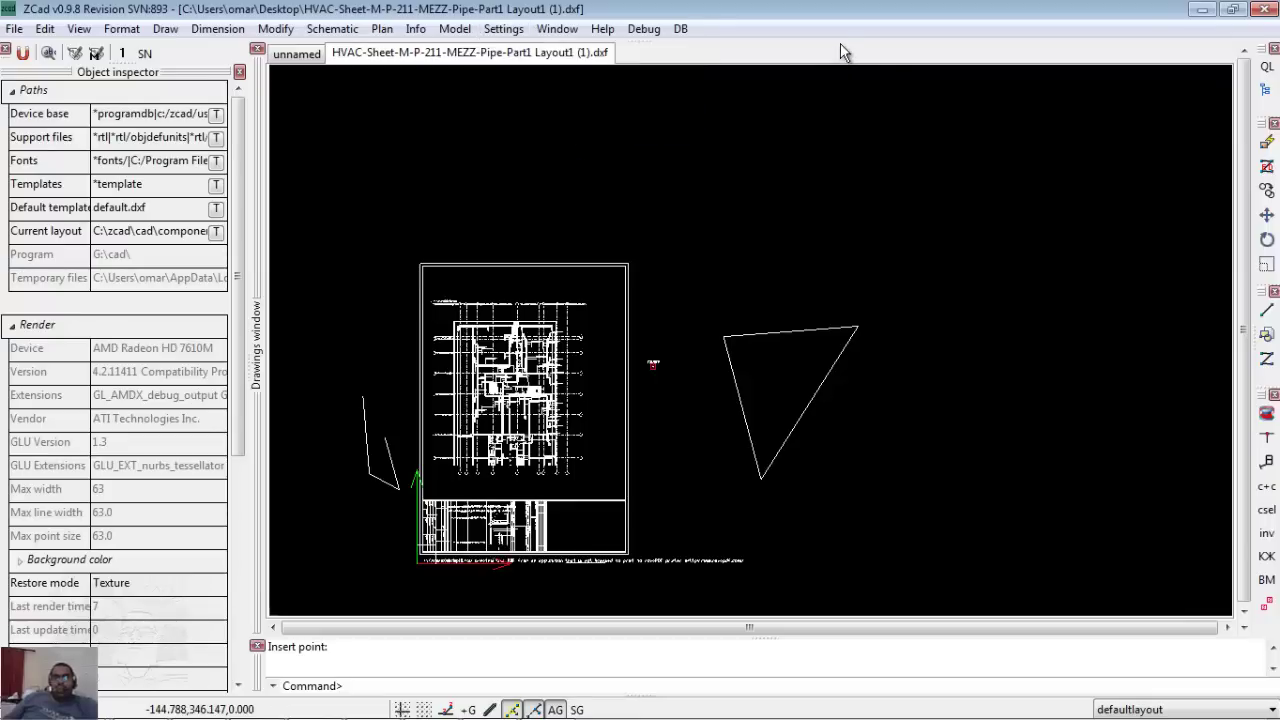
scroll(652, 364, up, 5)
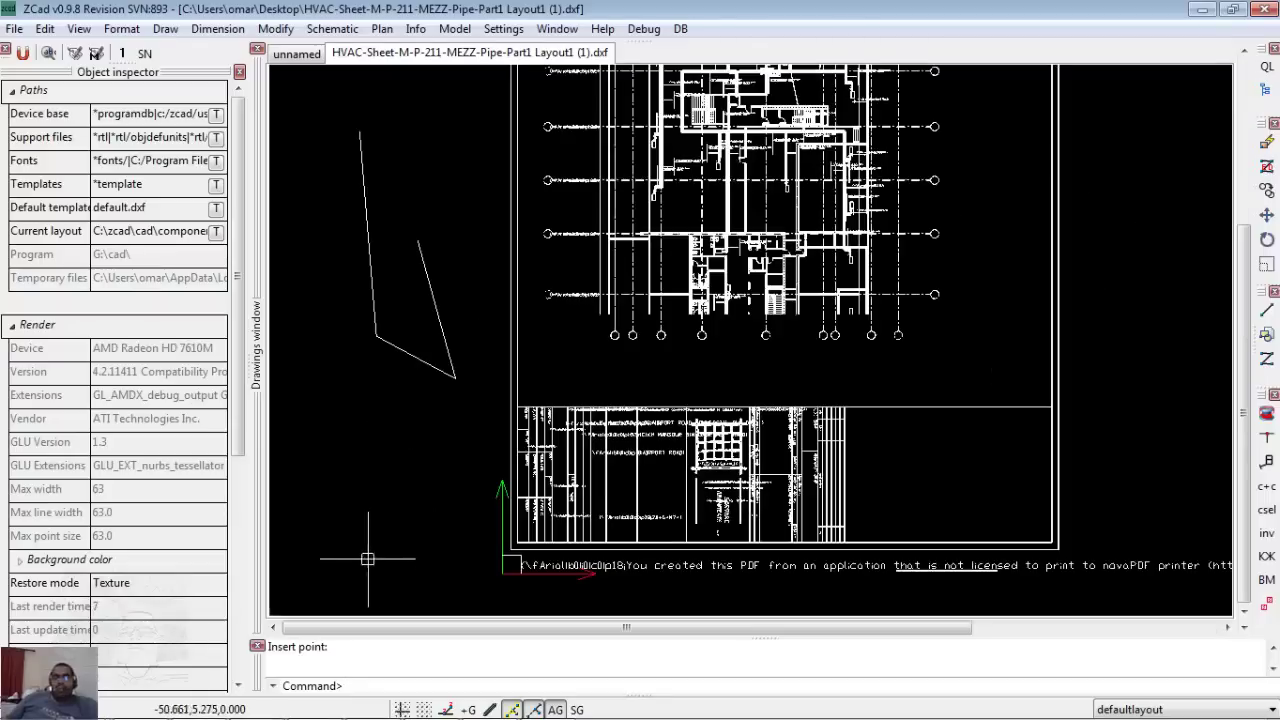
scroll(566, 319, up, 2)
scroll(566, 319, up, 3)
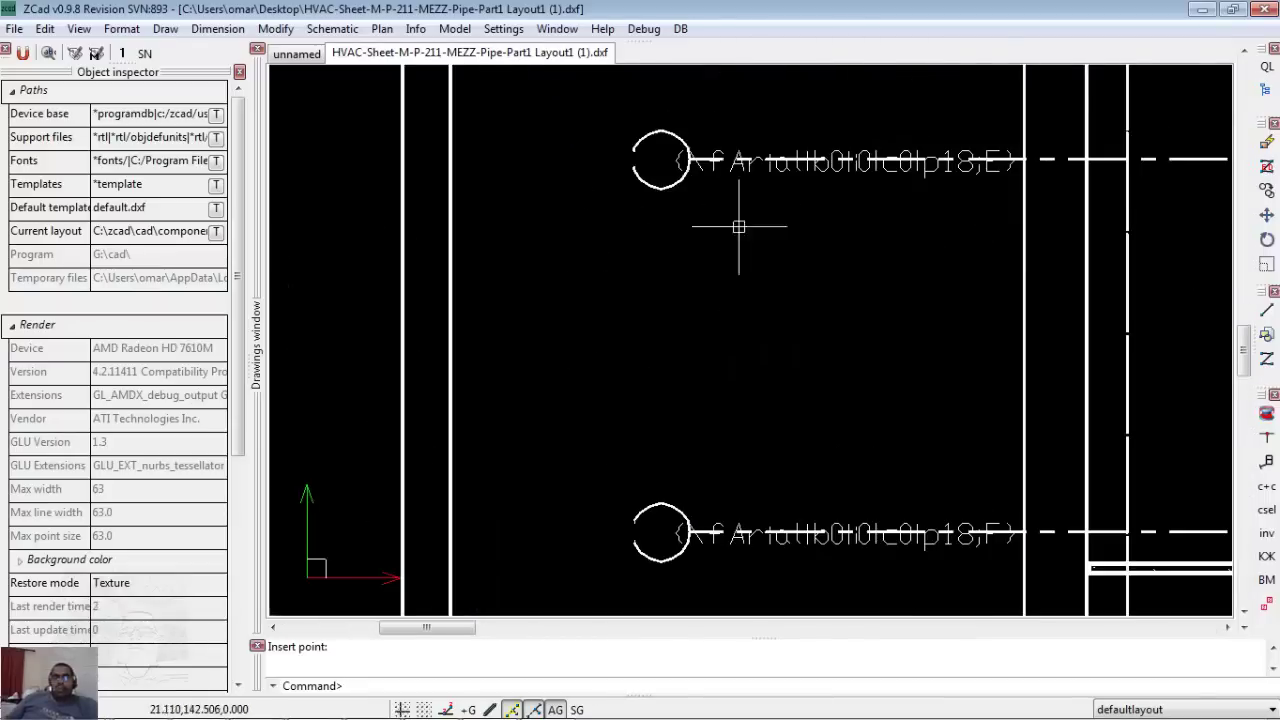
middle_click(500, 294)
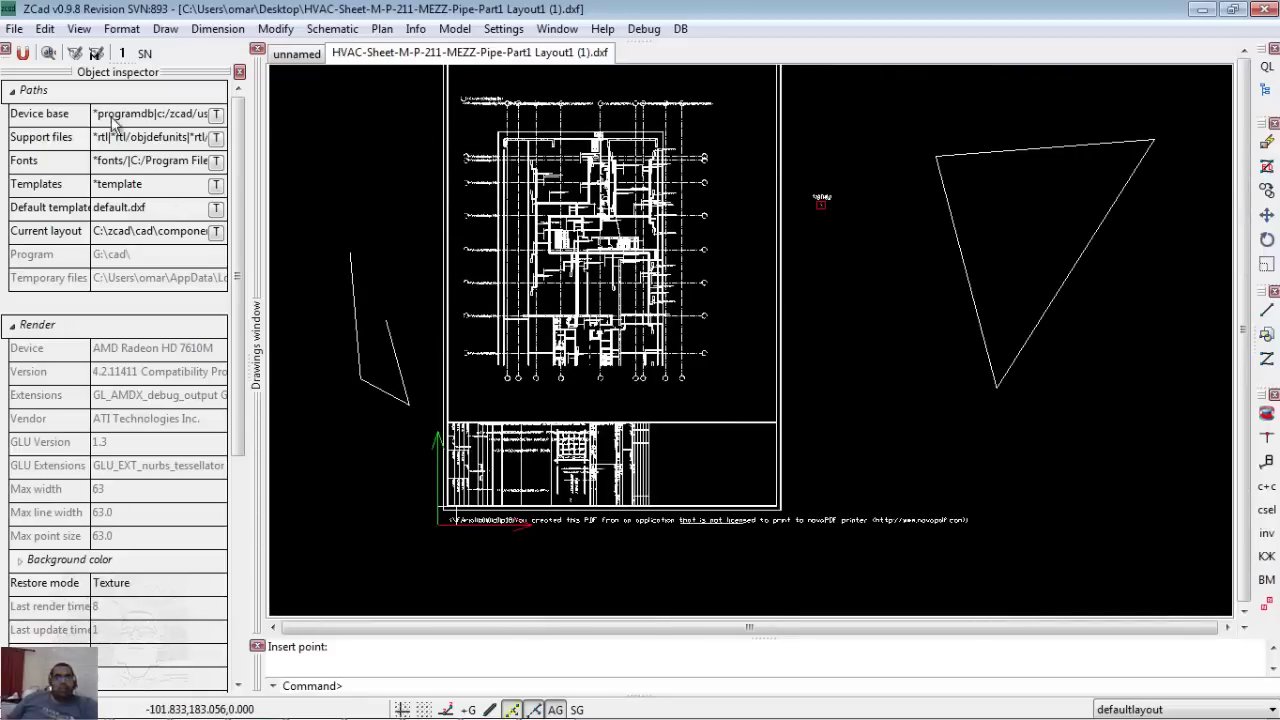
Collapse the Paths and Render groups in the inspector, then return to Chrome
click(12, 91)
click(12, 91)
click(12, 91)
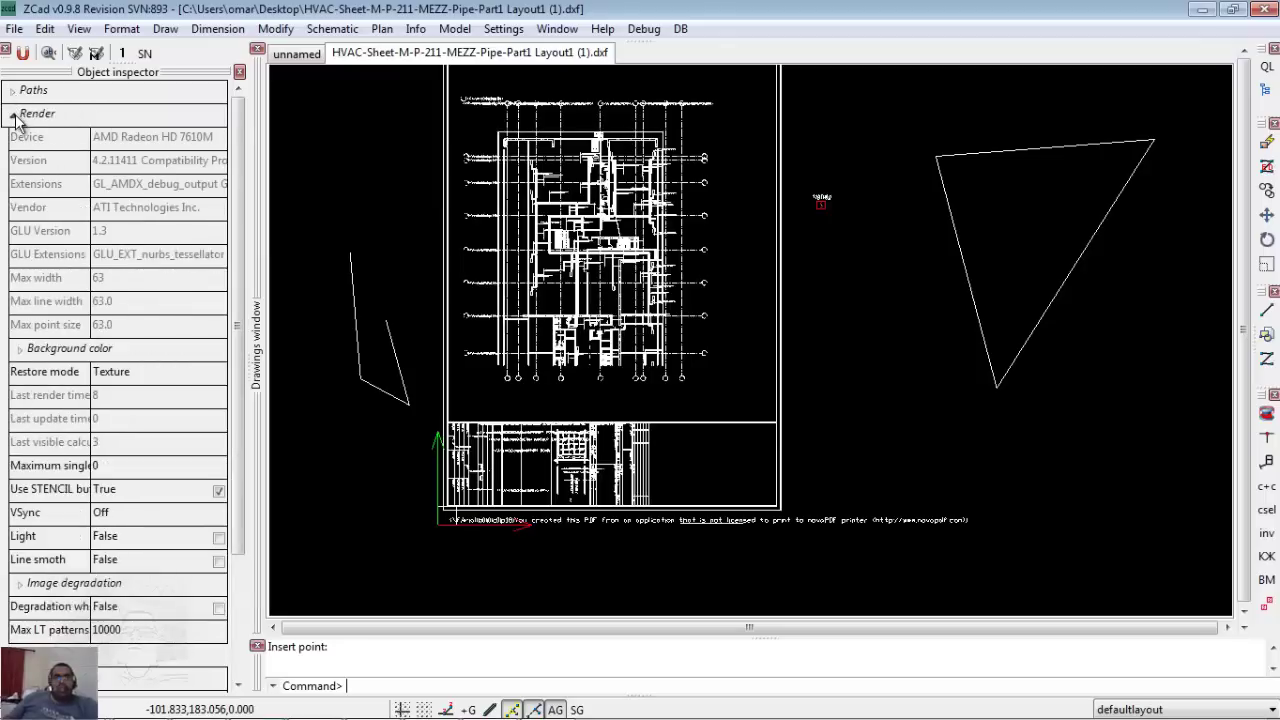
click(12, 114)
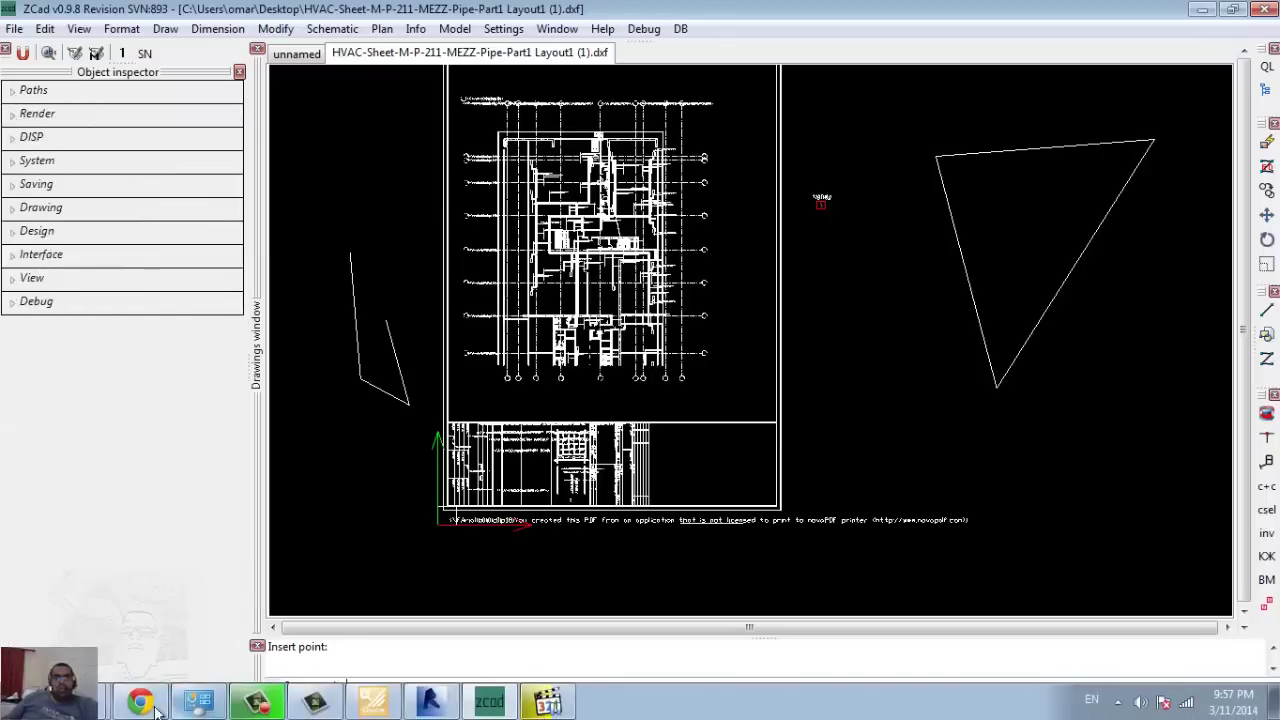
click(140, 708)
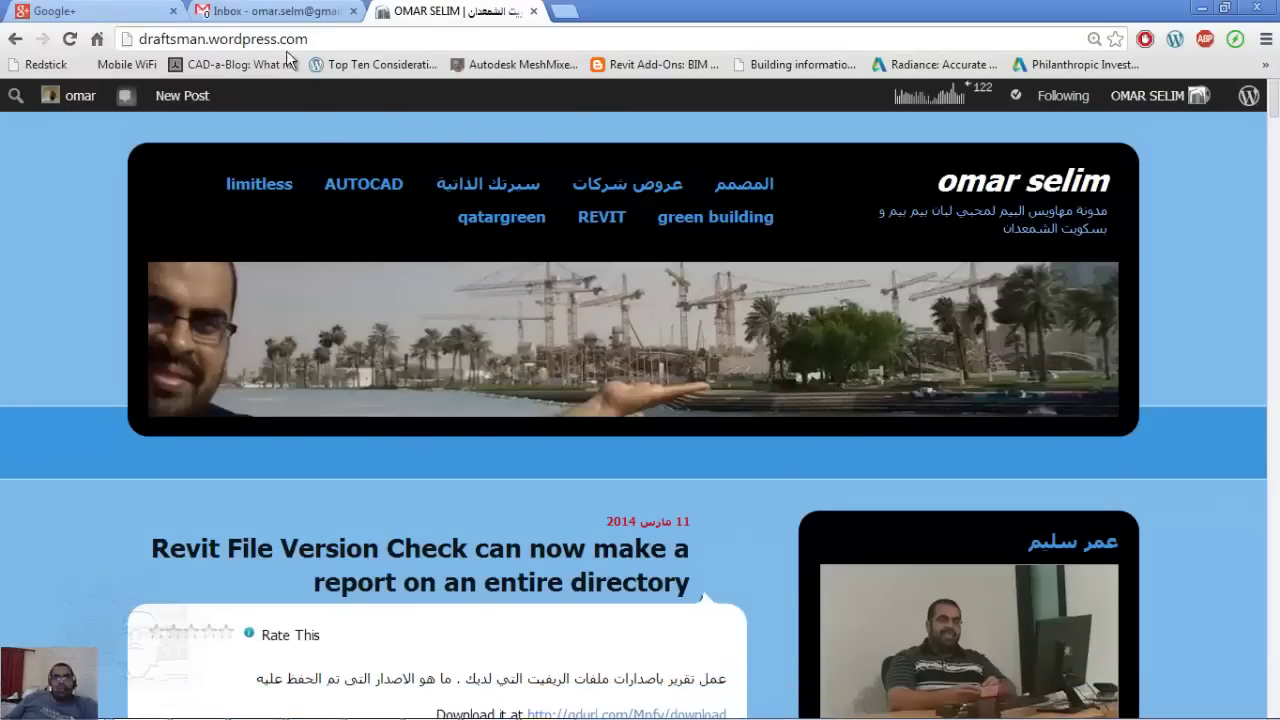
Load sourceforge.net in the current tab and open a new blank tab beside it
click(334, 37)
text(s)
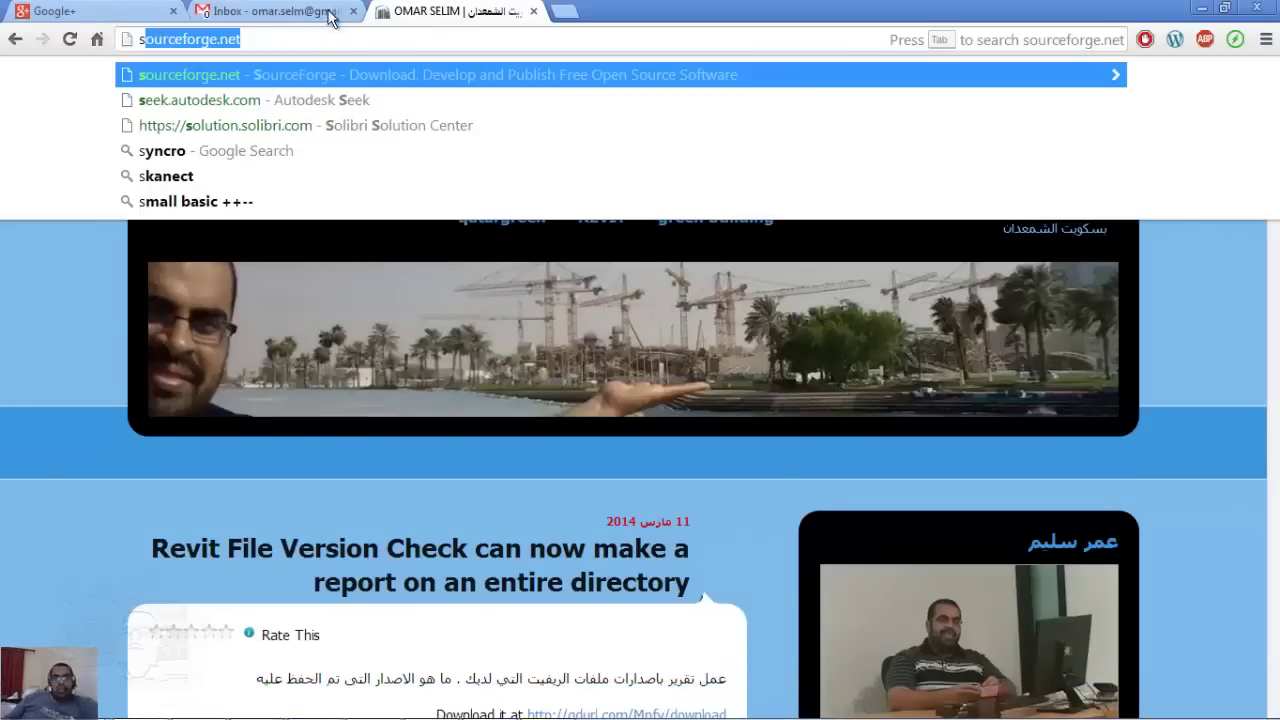
text(ou)
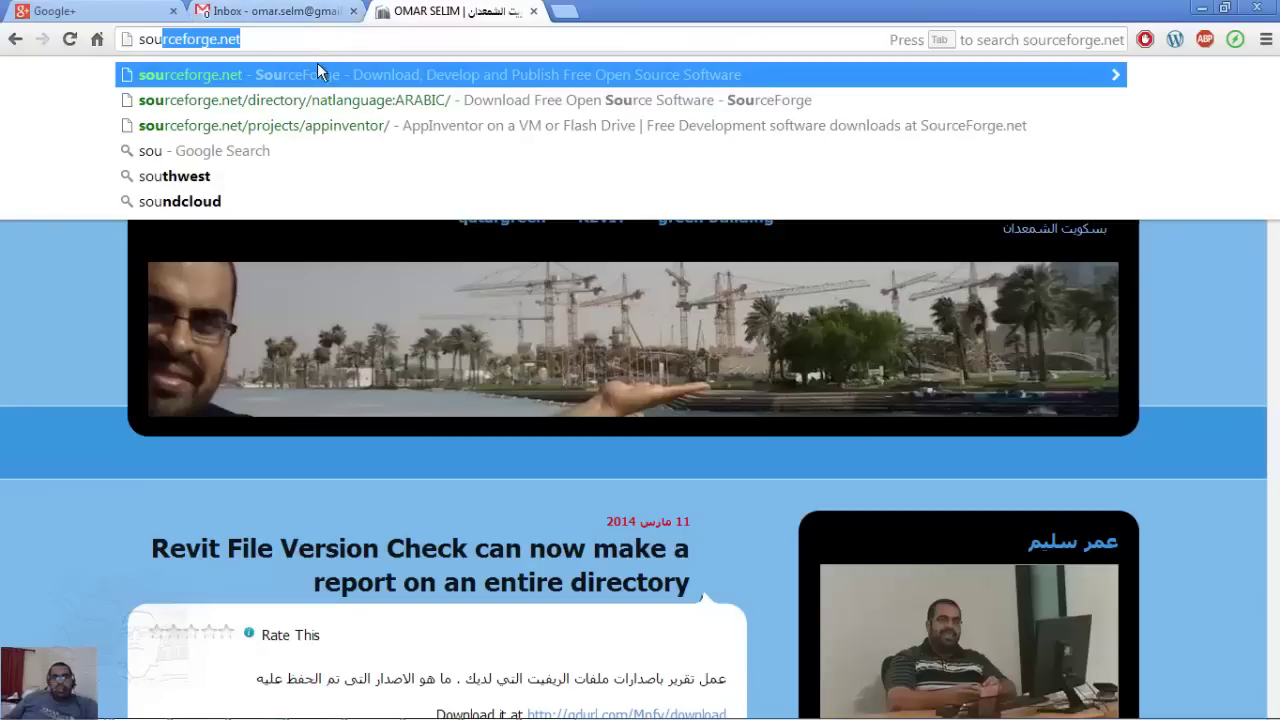
click(325, 80)
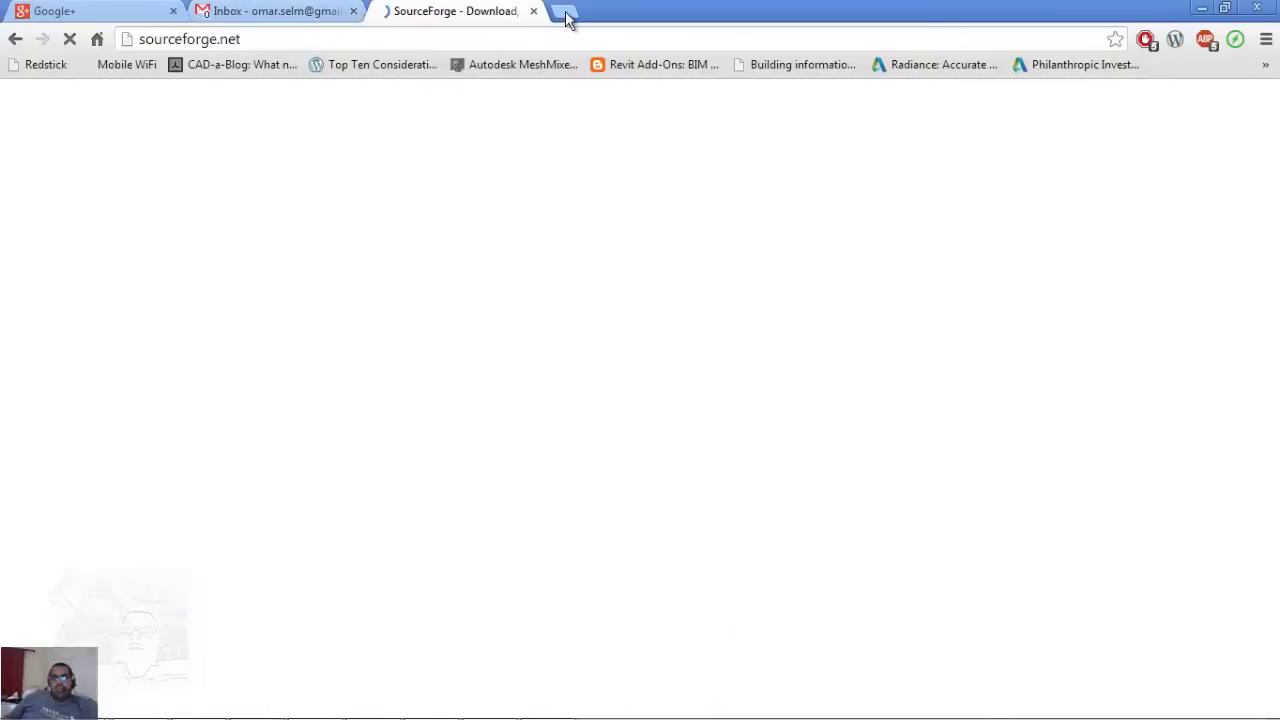
click(564, 14)
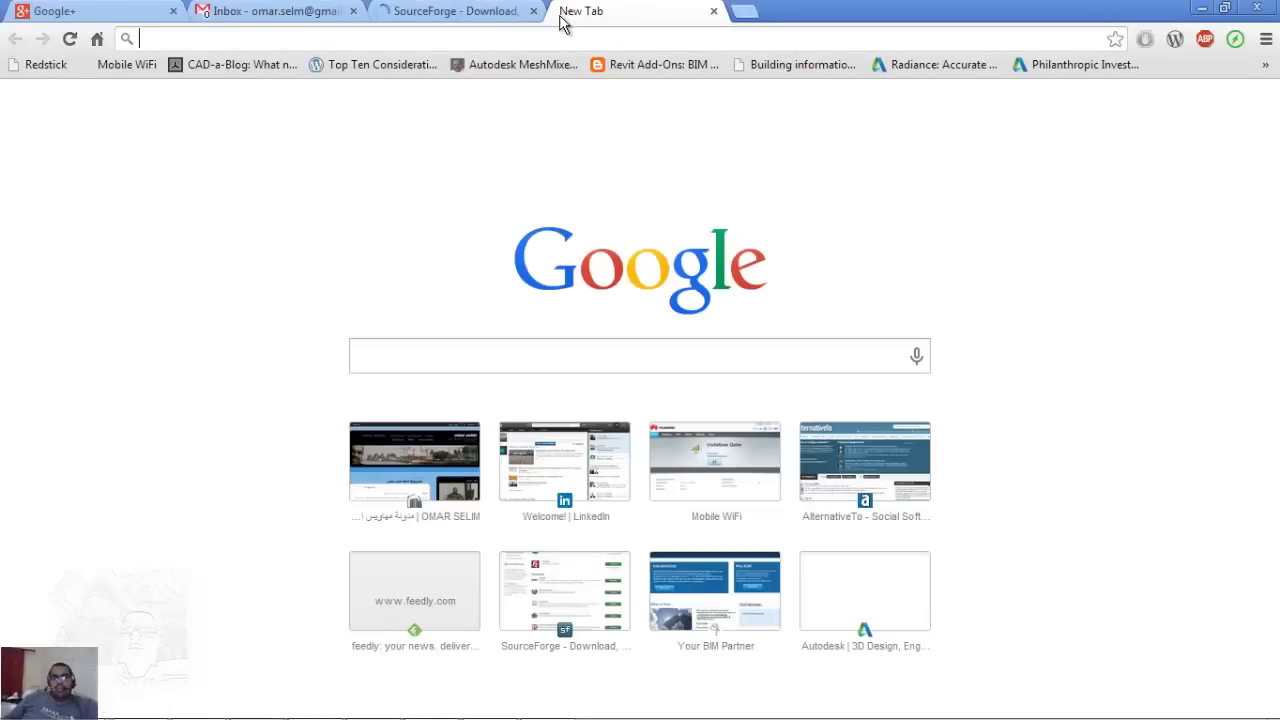
Go to alternativeto.net, search 'office' and open the Microsoft Office Suite page
text(alternativeto.ne)
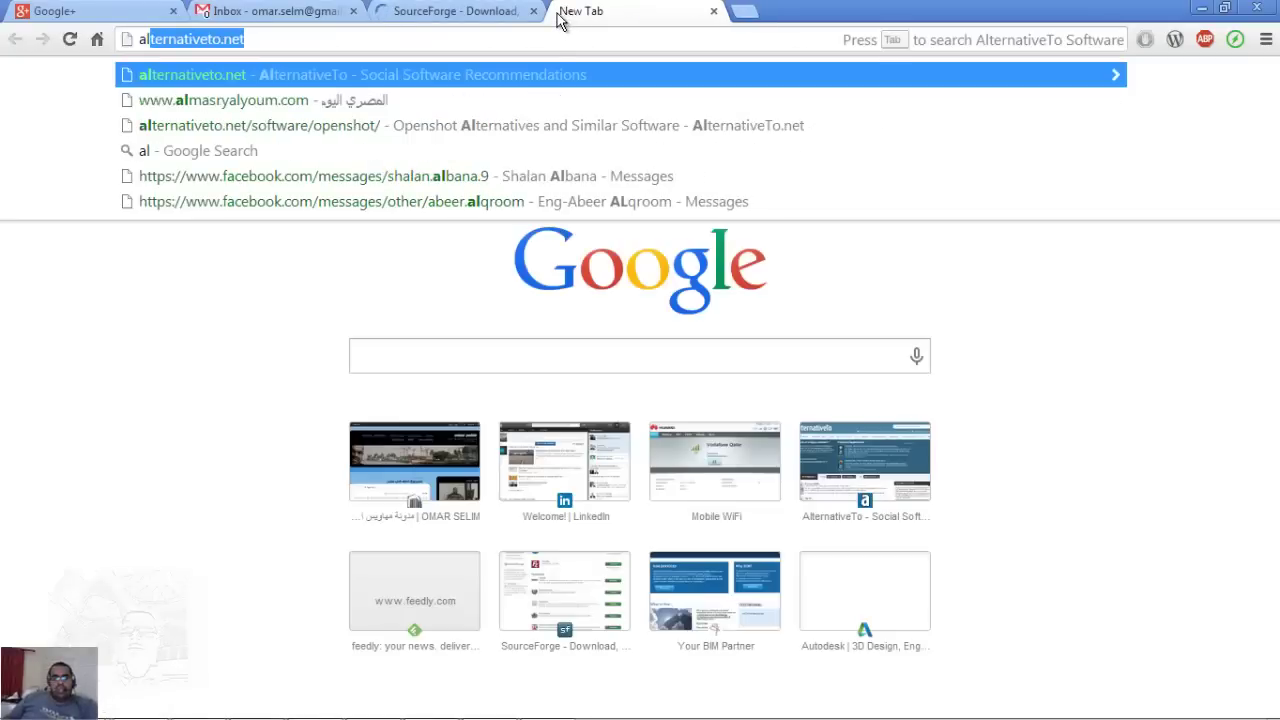
text(t)
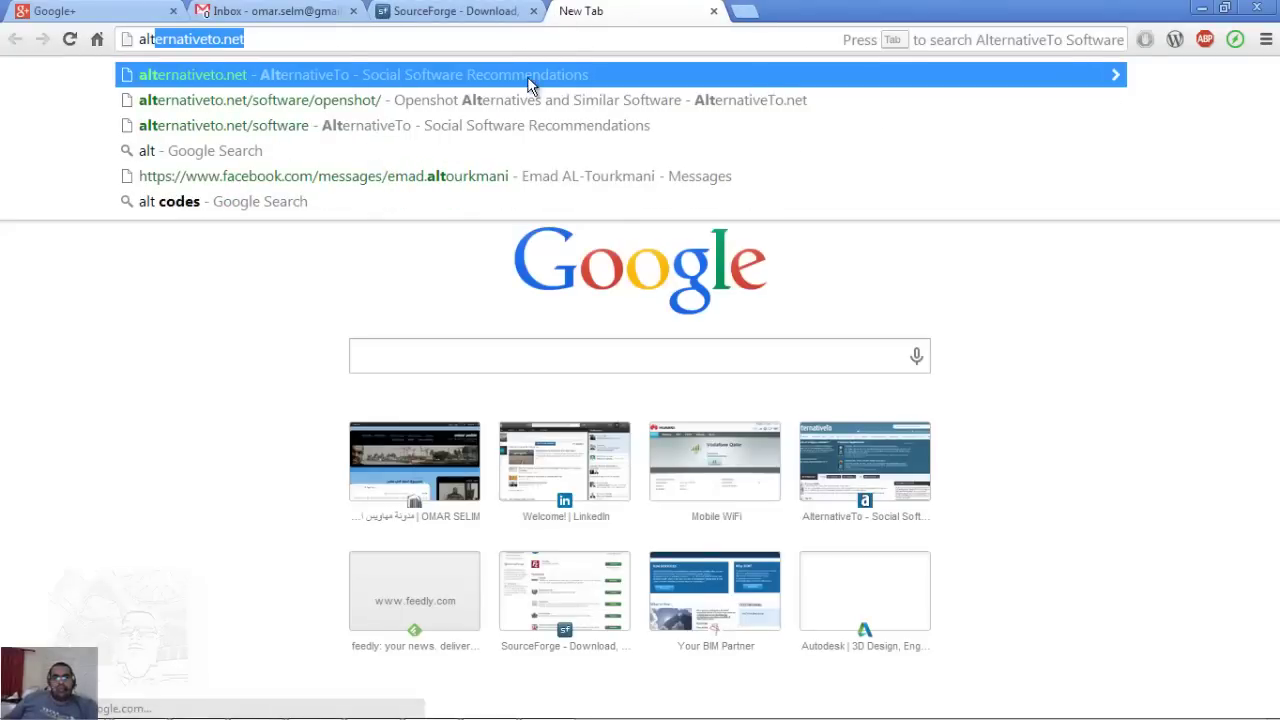
click(527, 76)
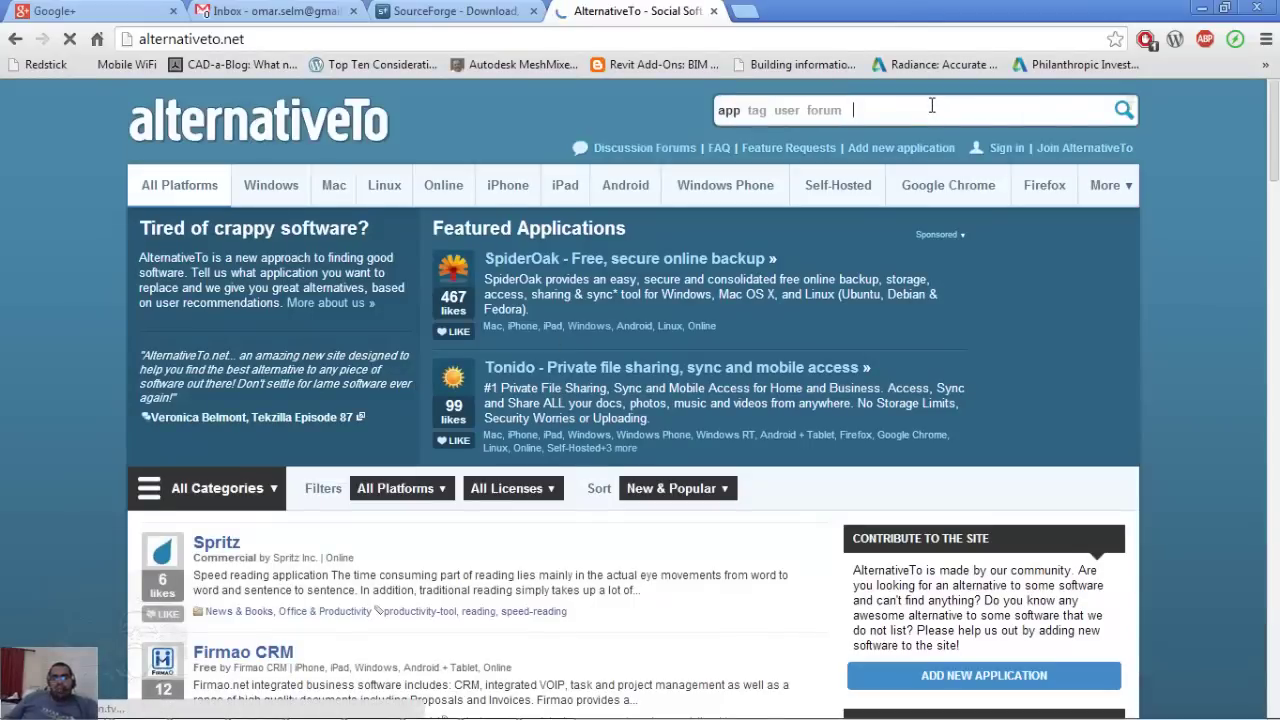
text(ofice)
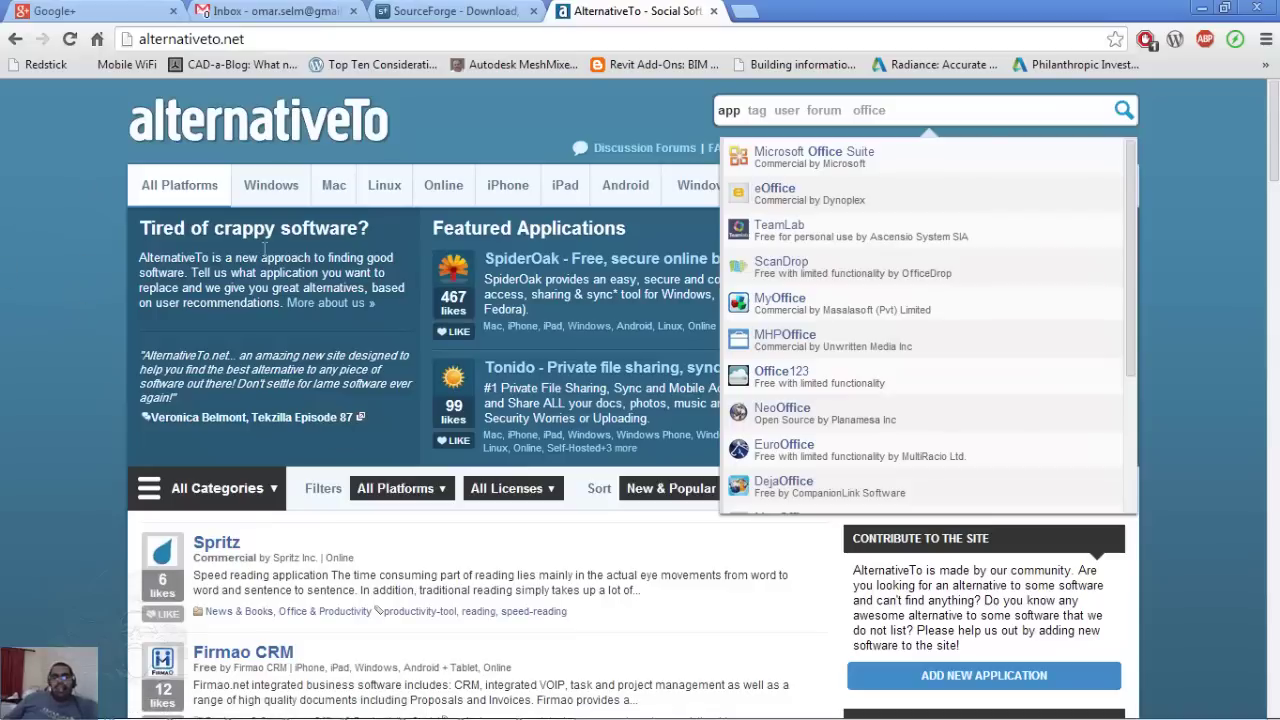
click(826, 152)
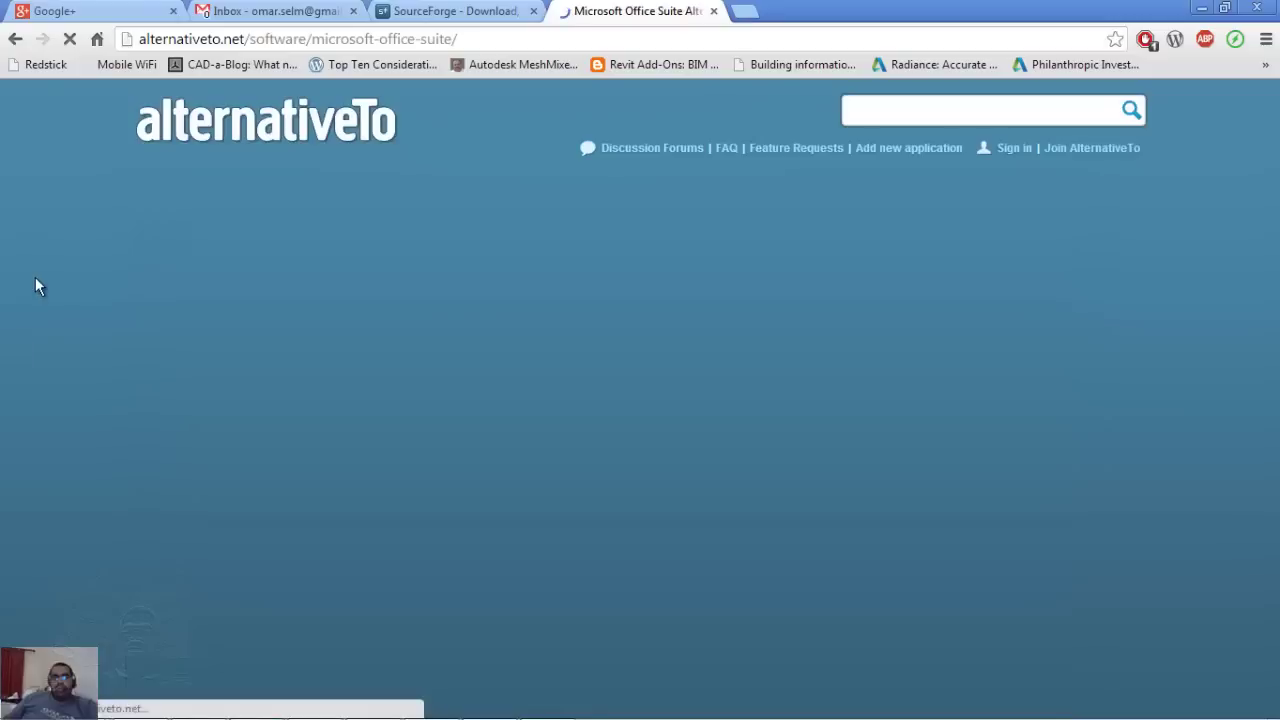
Scroll through the 34 alternatives, briefly selecting the top-ranked LibreOffice name
scroll(82, 245, down, 1)
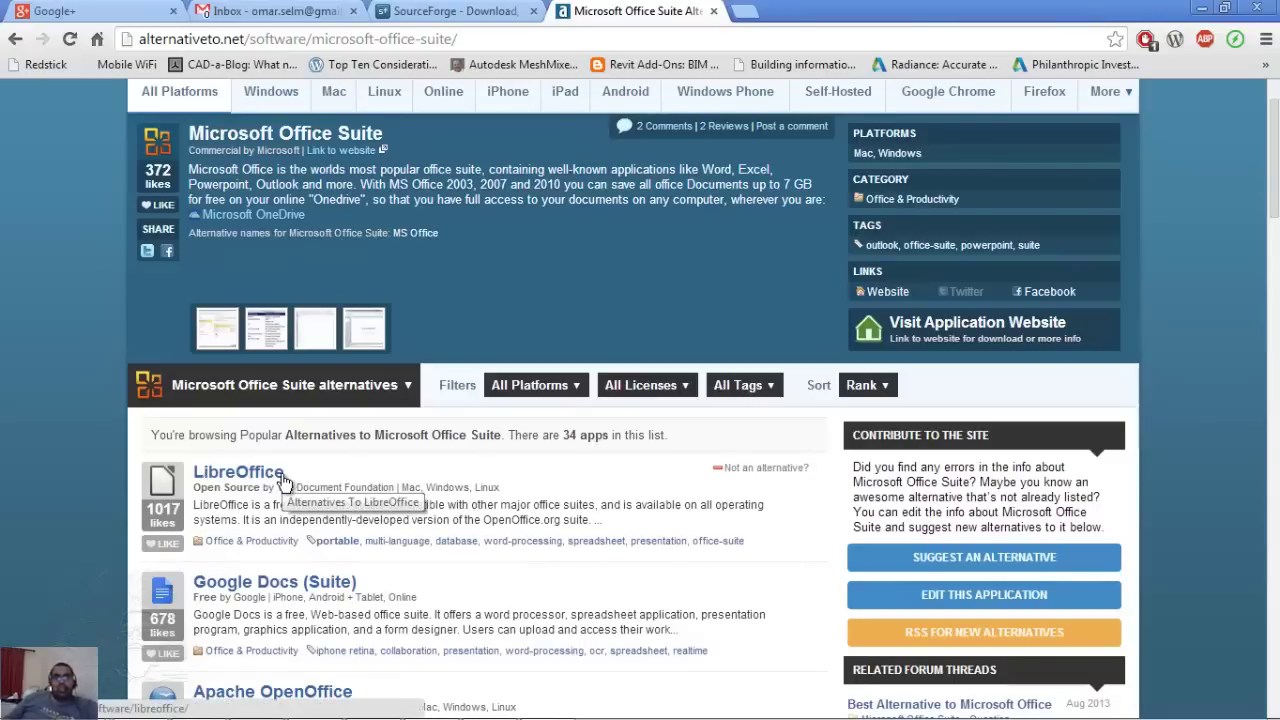
drag(302, 475, 186, 471)
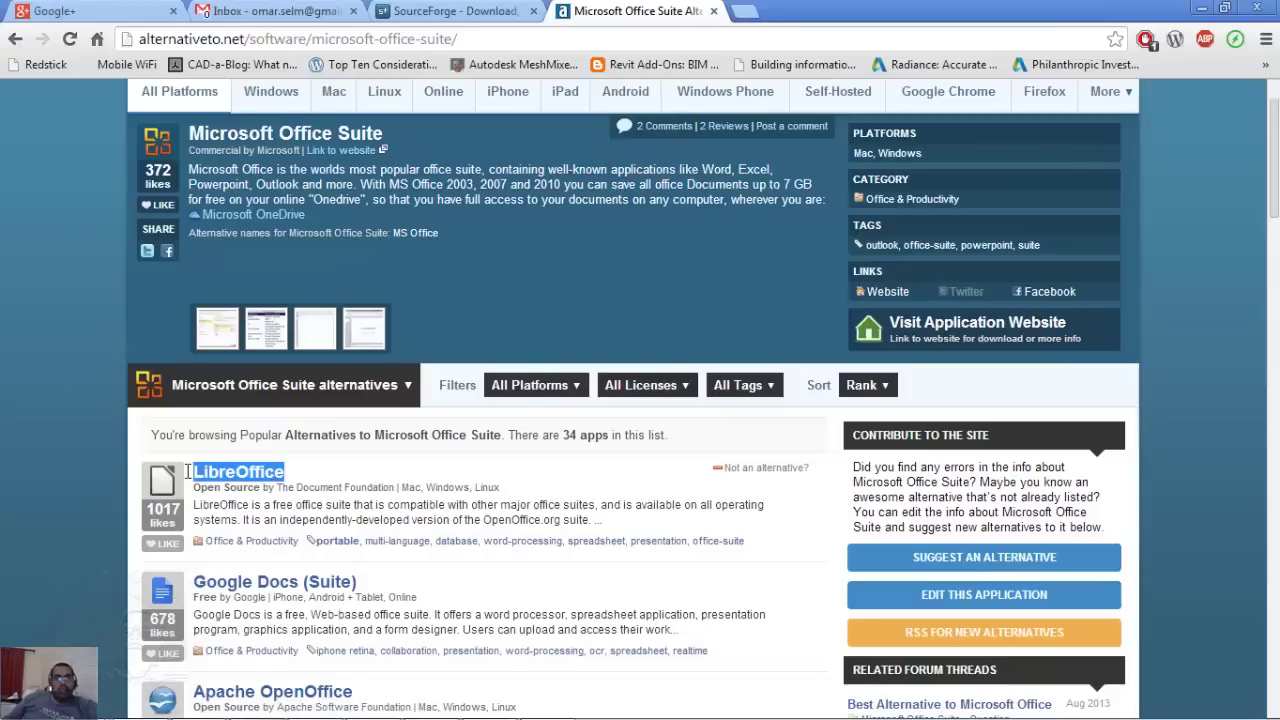
click(157, 509)
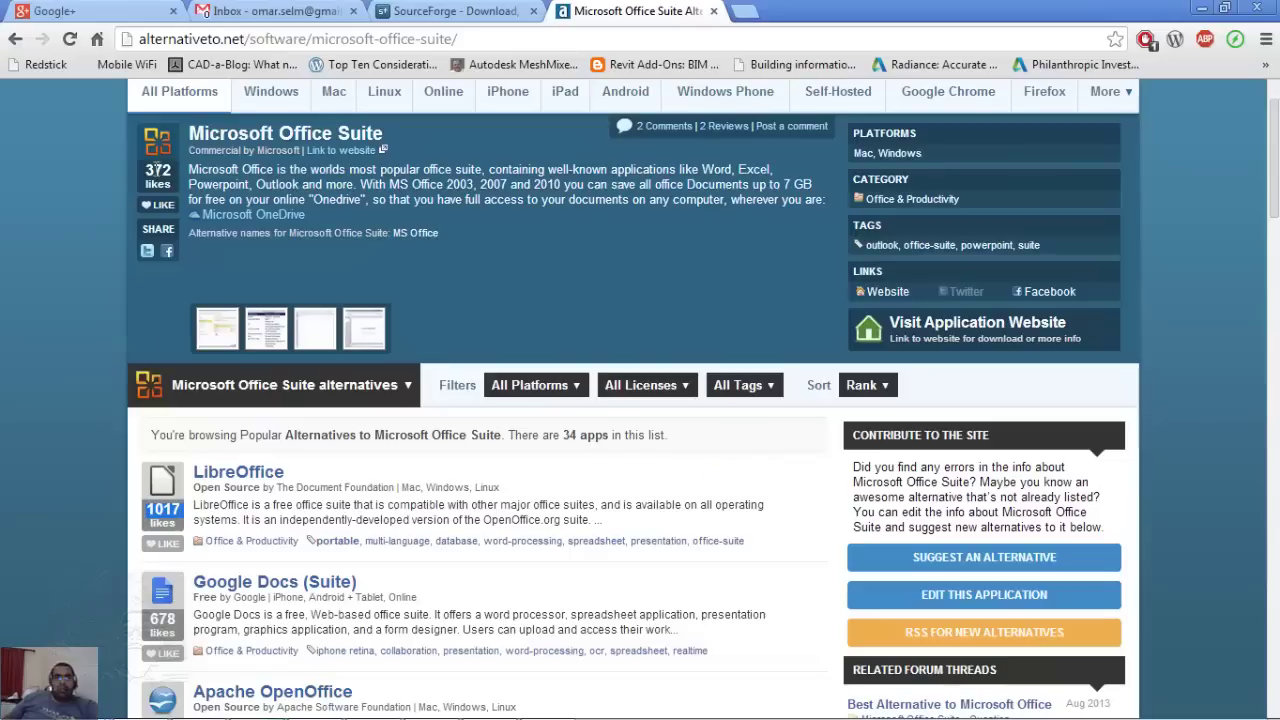
scroll(52, 279, down, 2)
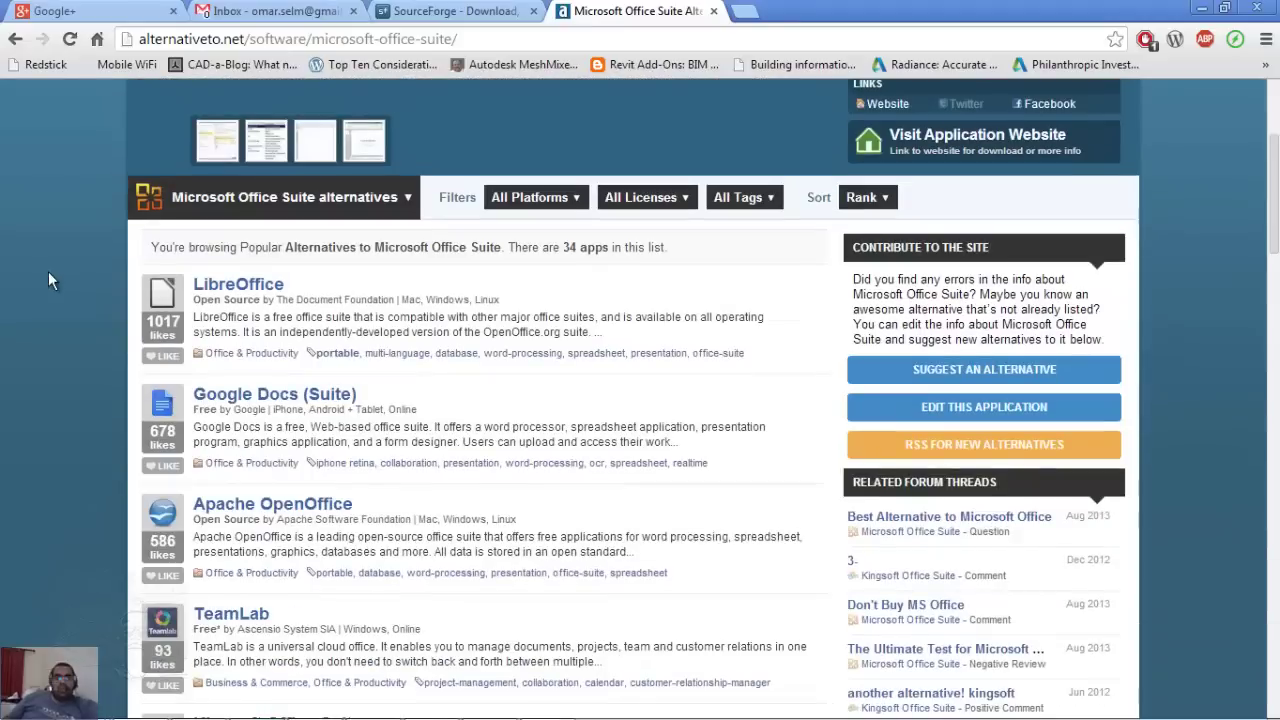
scroll(64, 522, down, 2)
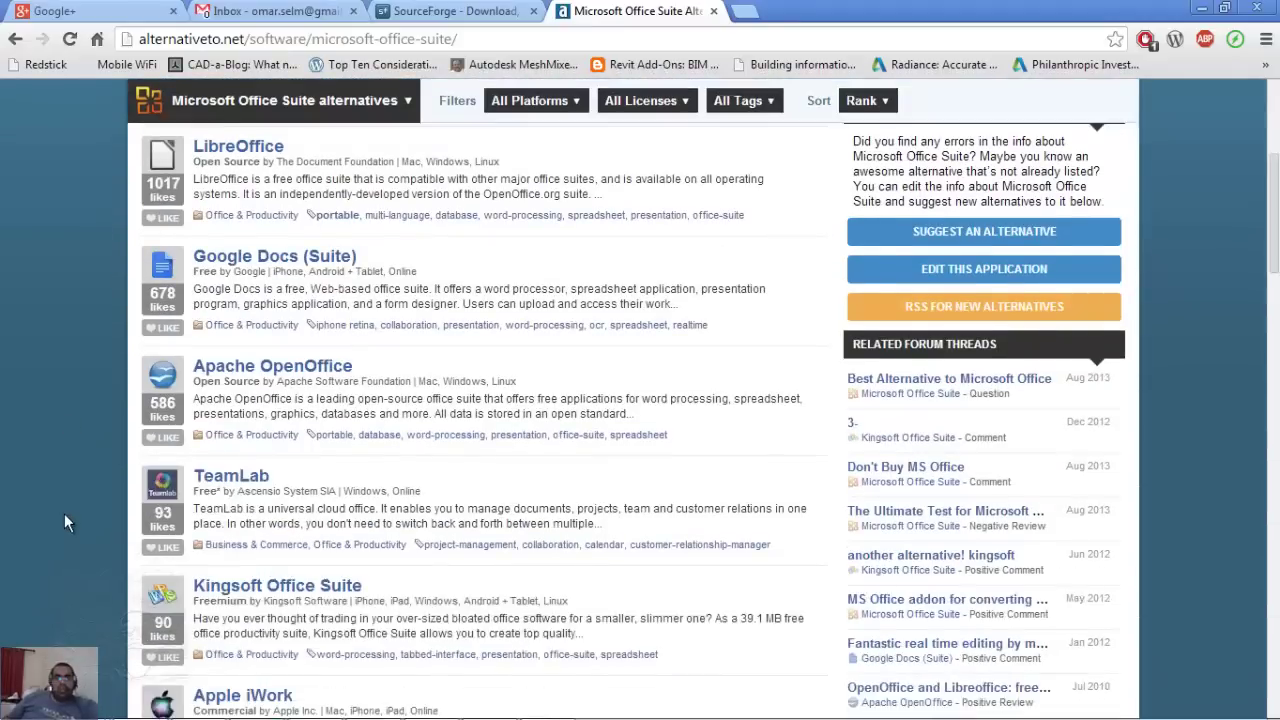
scroll(64, 522, down, 1)
scroll(64, 522, up, 1)
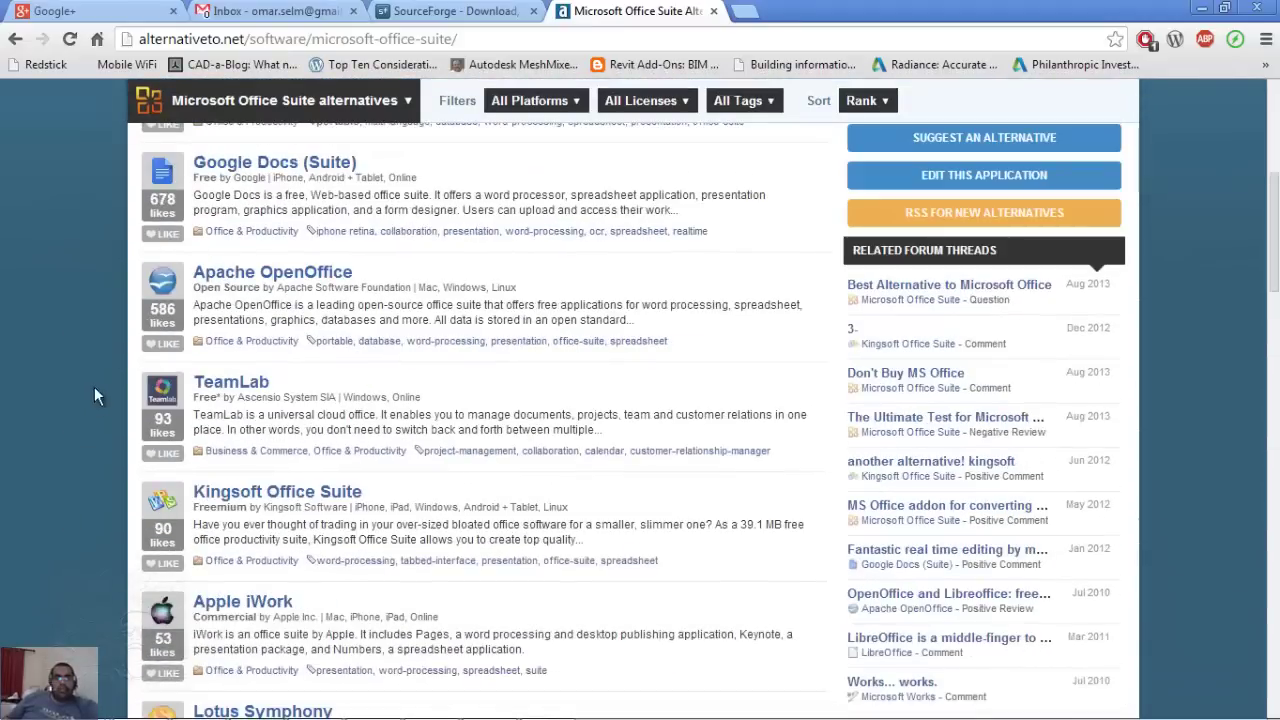
mouse_move(450, 620)
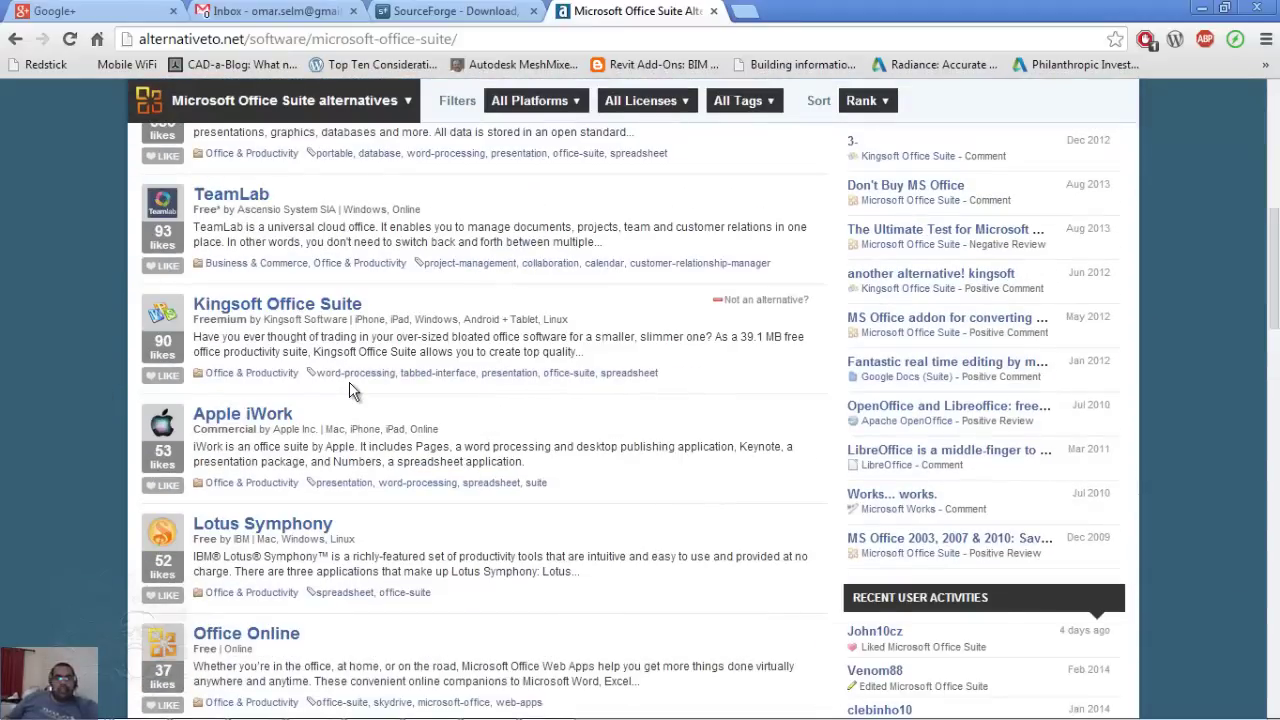
scroll(350, 390, down, 2)
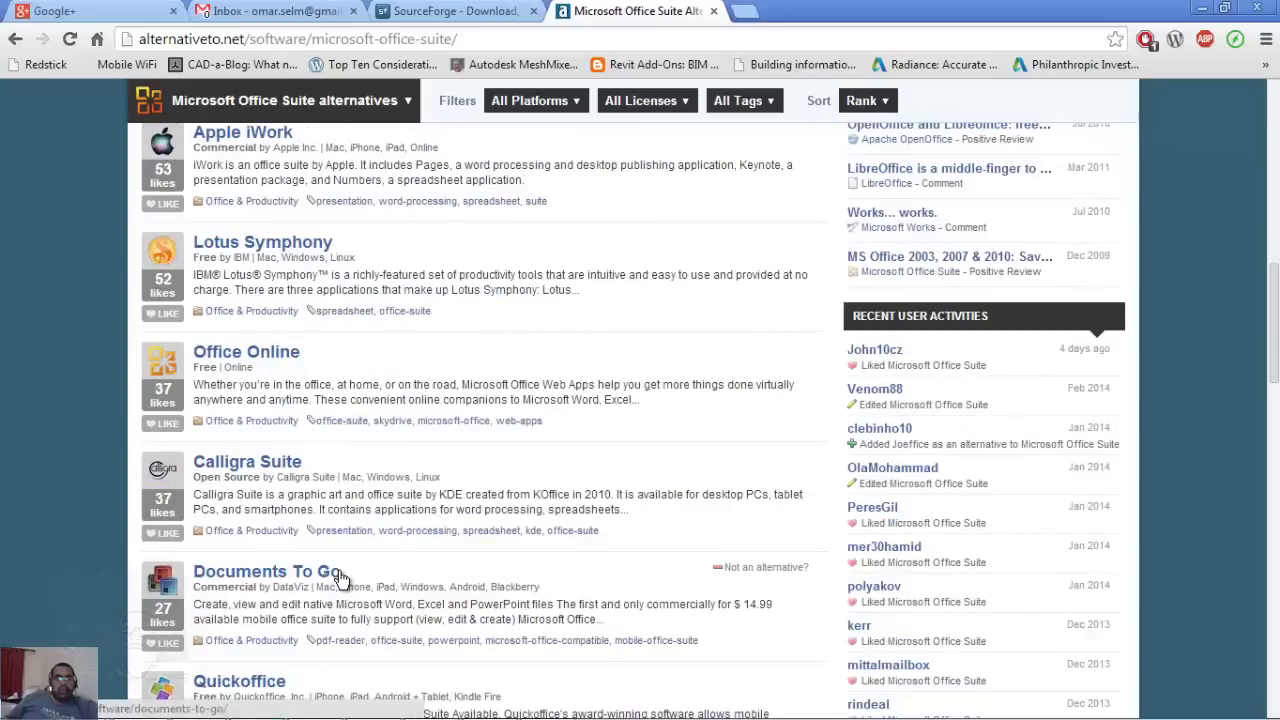
scroll(335, 575, up, 5)
scroll(335, 575, up, 3)
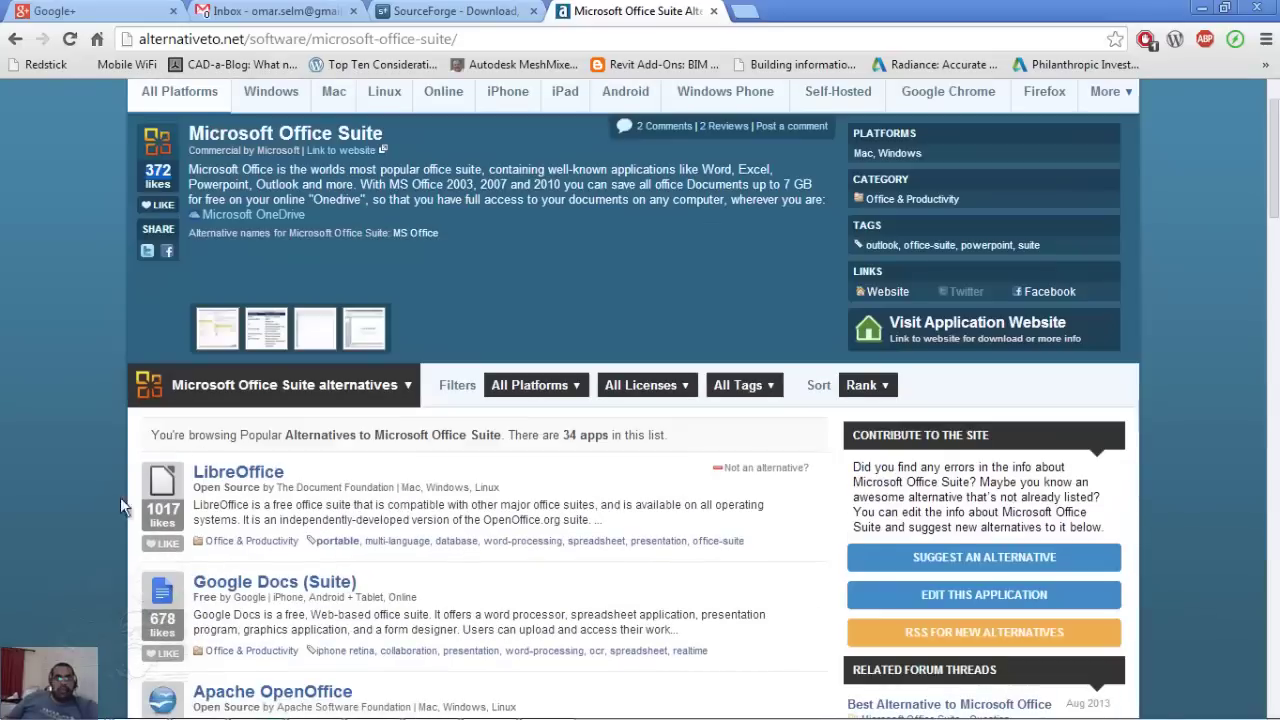
scroll(70, 484, down, 1)
scroll(71, 484, up, 2)
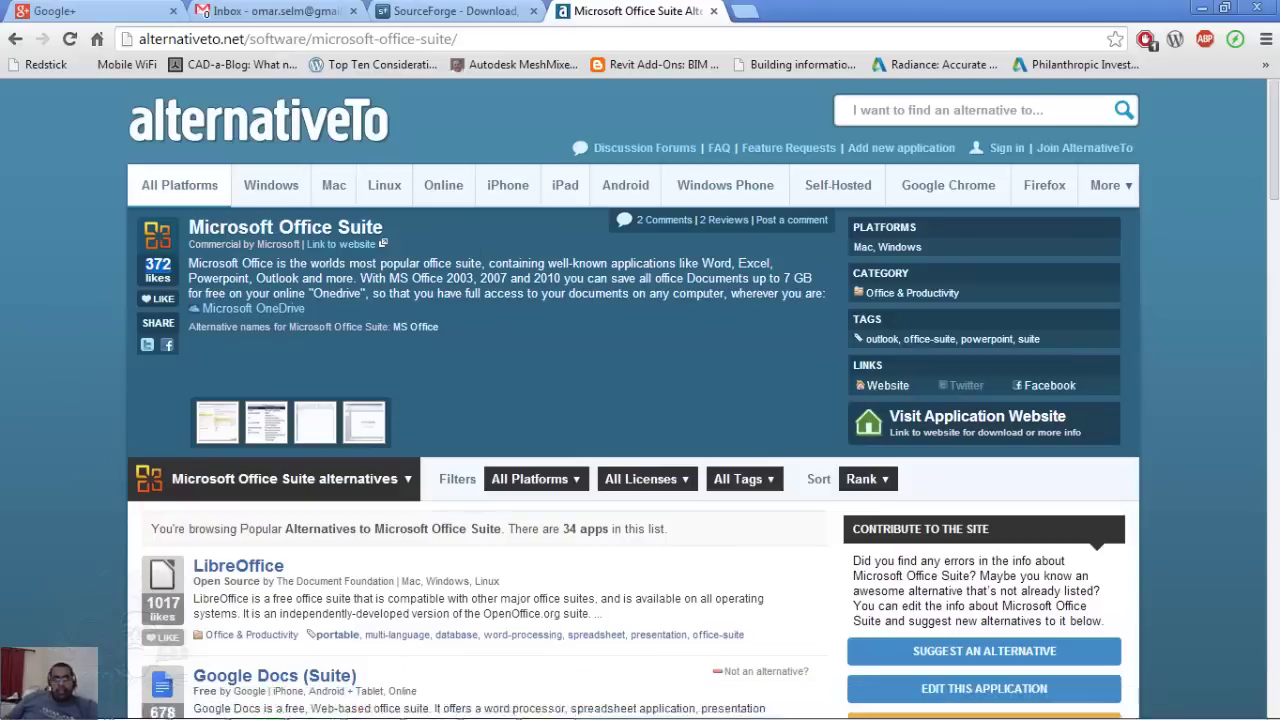
mouse_move(640, 715)
click(505, 705)
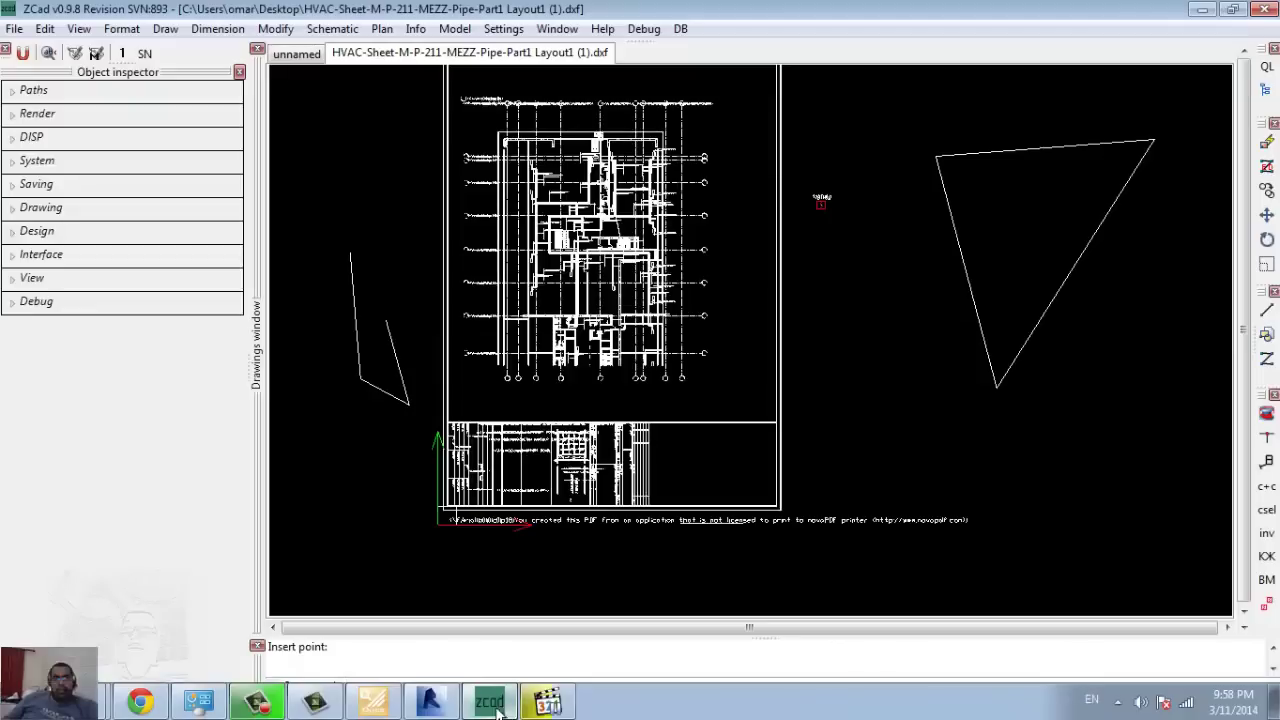
middle_drag(379, 120, 377, 220)
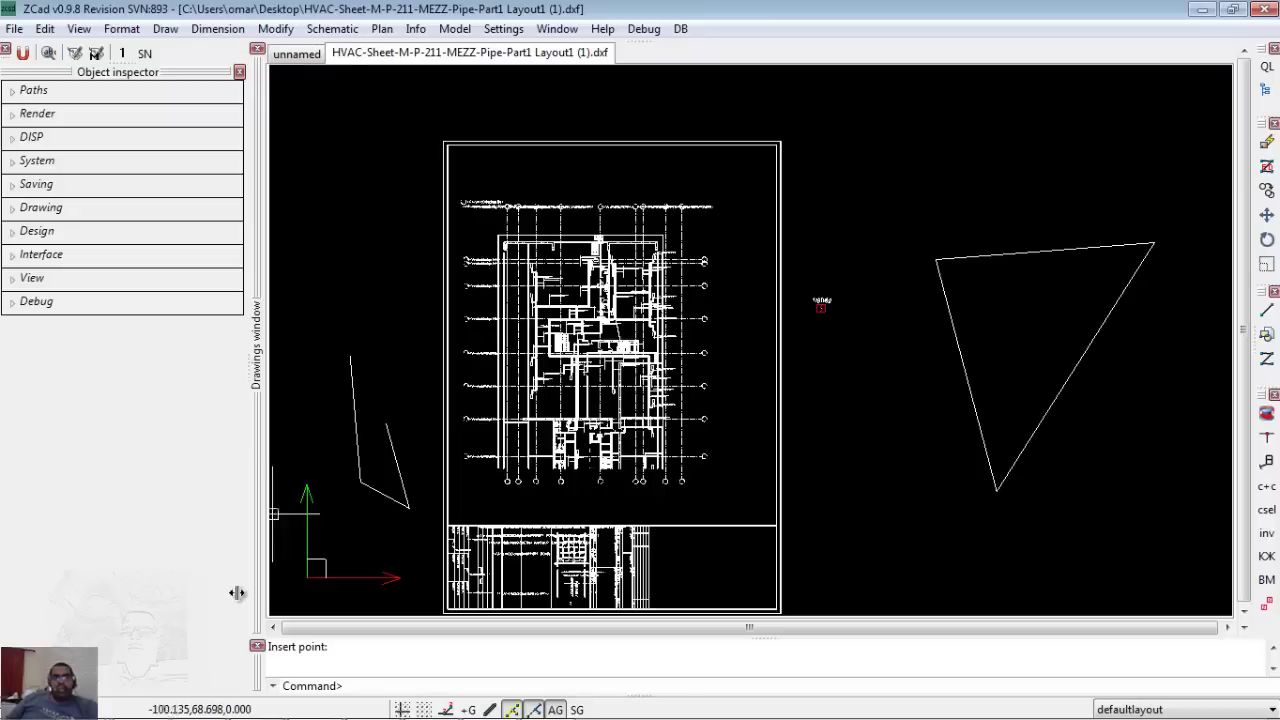
click(140, 700)
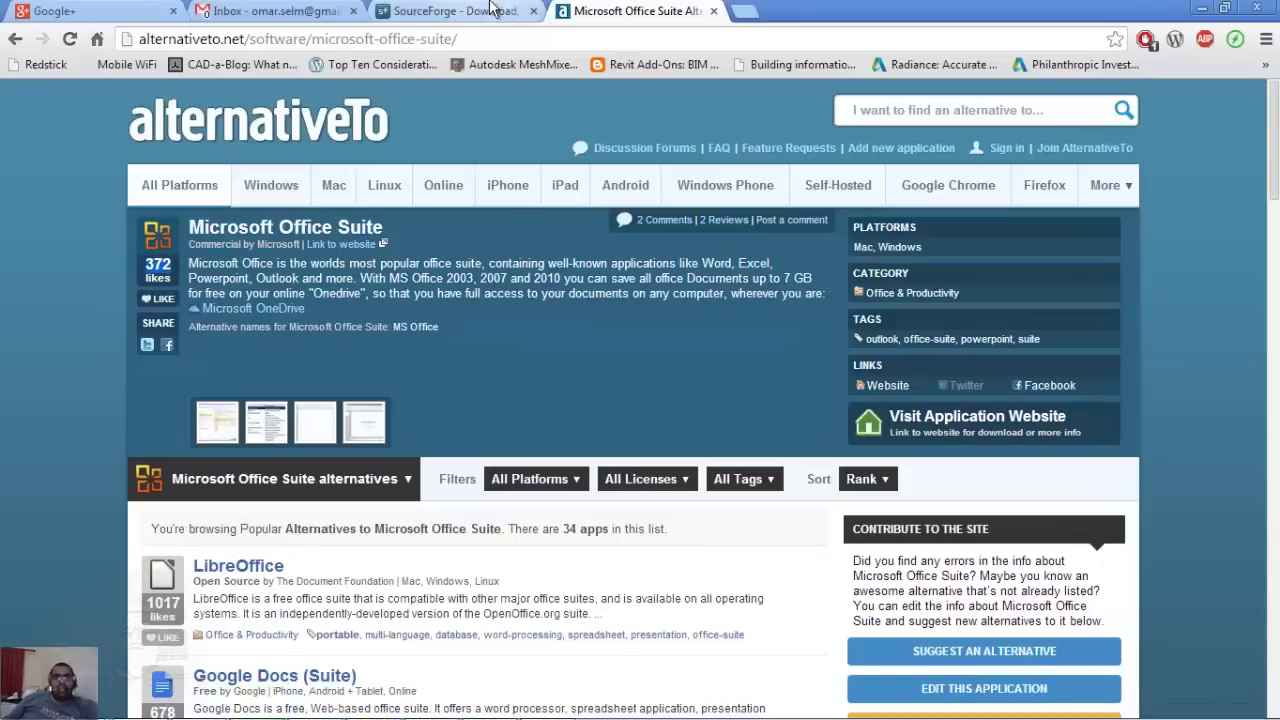
Take the SourceForge tab back to the draftsman blog and scroll down to the Revit File Version Check post
click(462, 14)
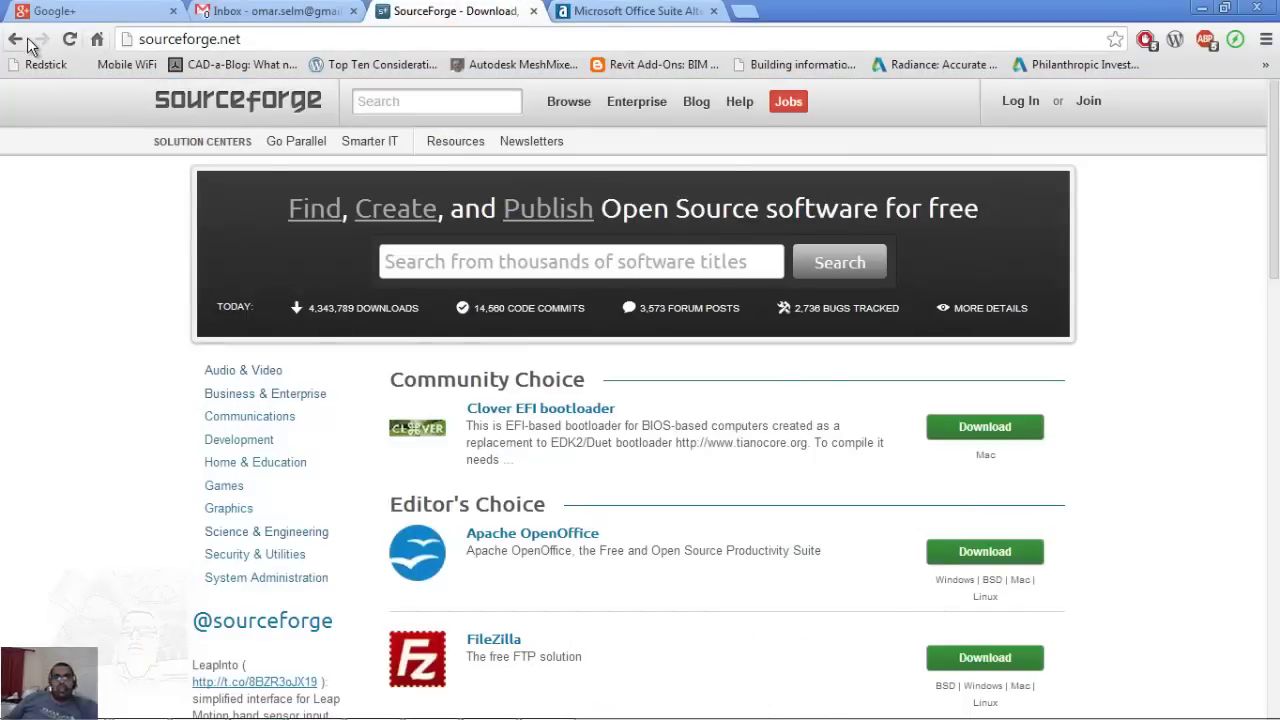
click(16, 39)
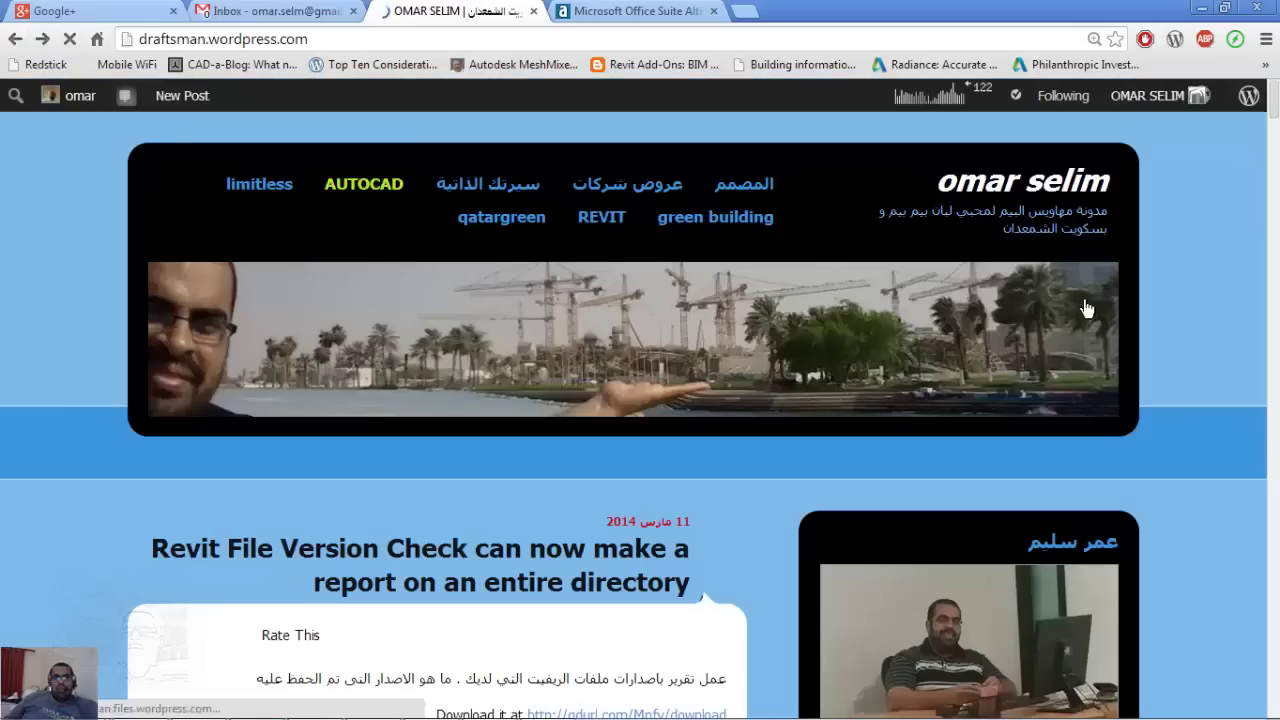
scroll(1118, 347, down, 4)
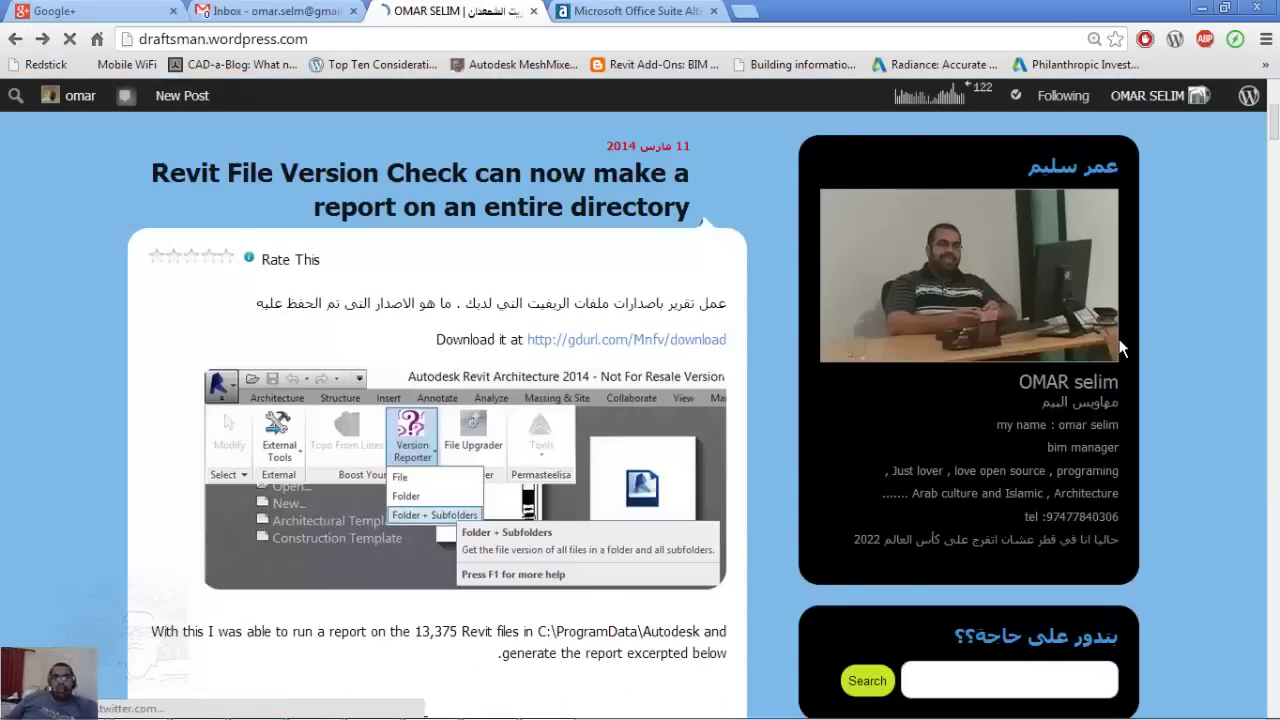
scroll(1120, 347, down, 4)
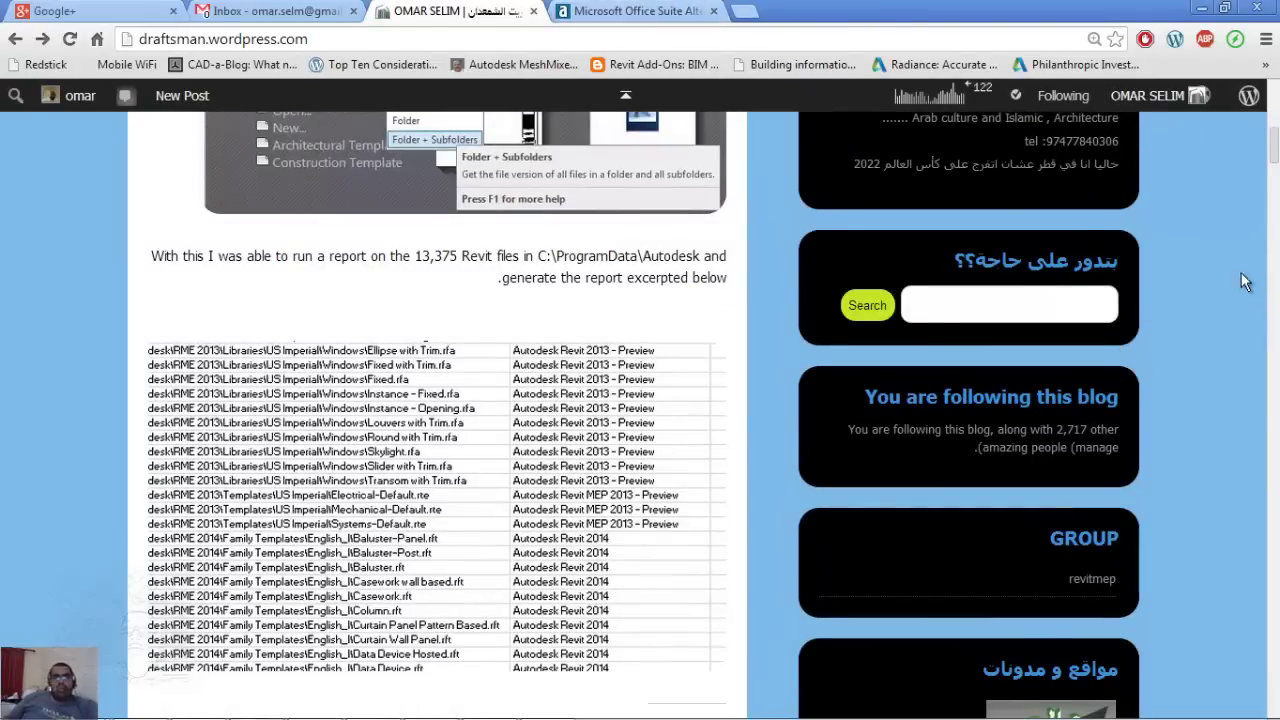
scroll(1235, 270, down, 3)
scroll(1202, 306, down, 1)
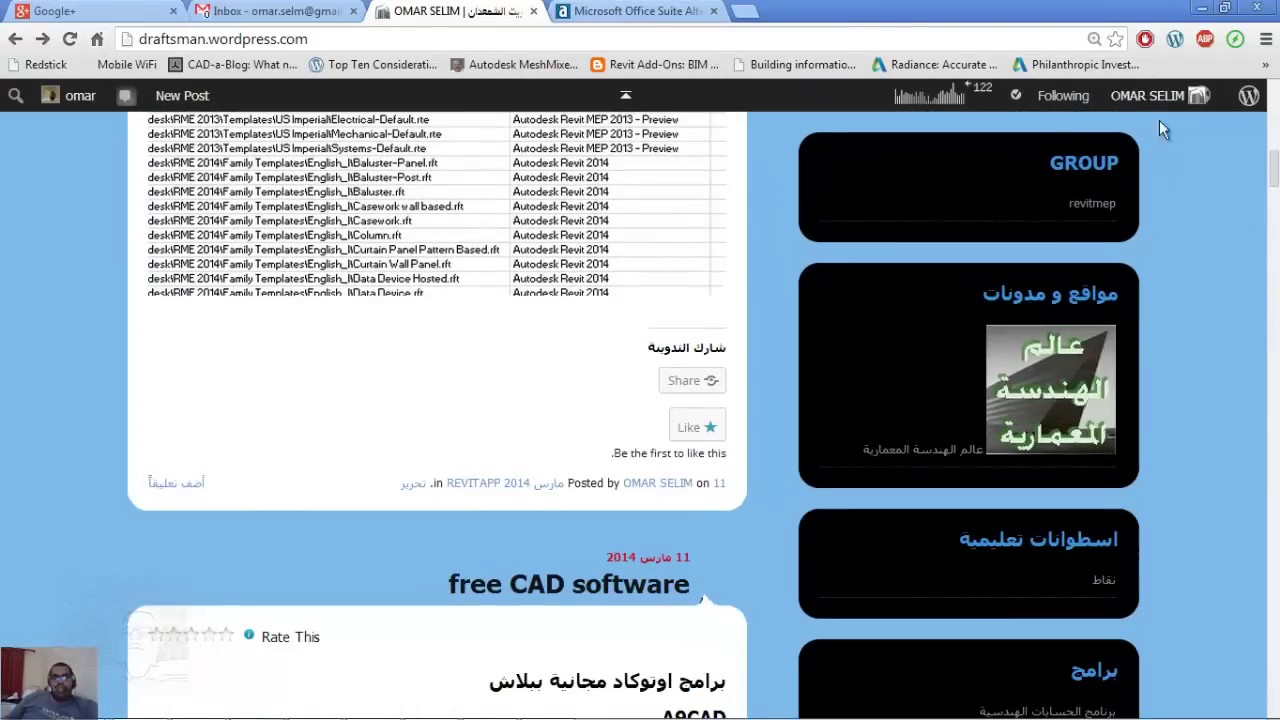
Minimize Chrome and pan the HVAC sheet up to show the triangle and smoke detector
click(1200, 7)
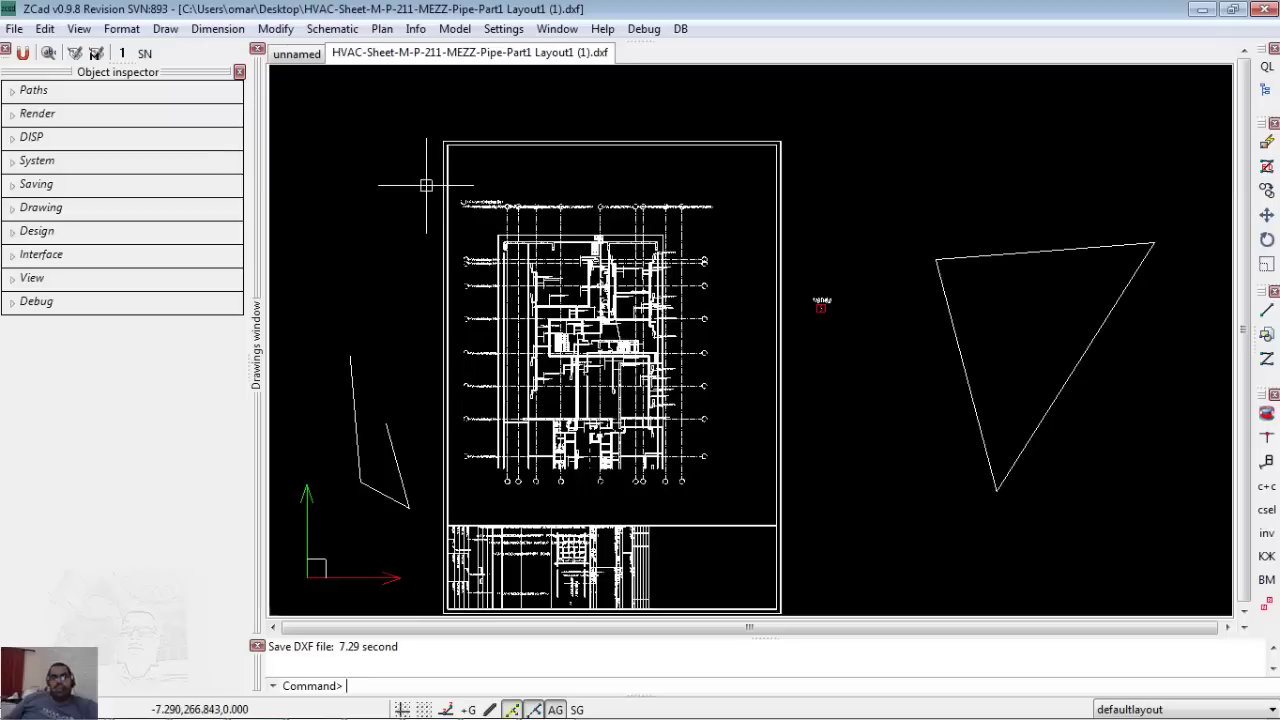
middle_drag(589, 458, 584, 394)
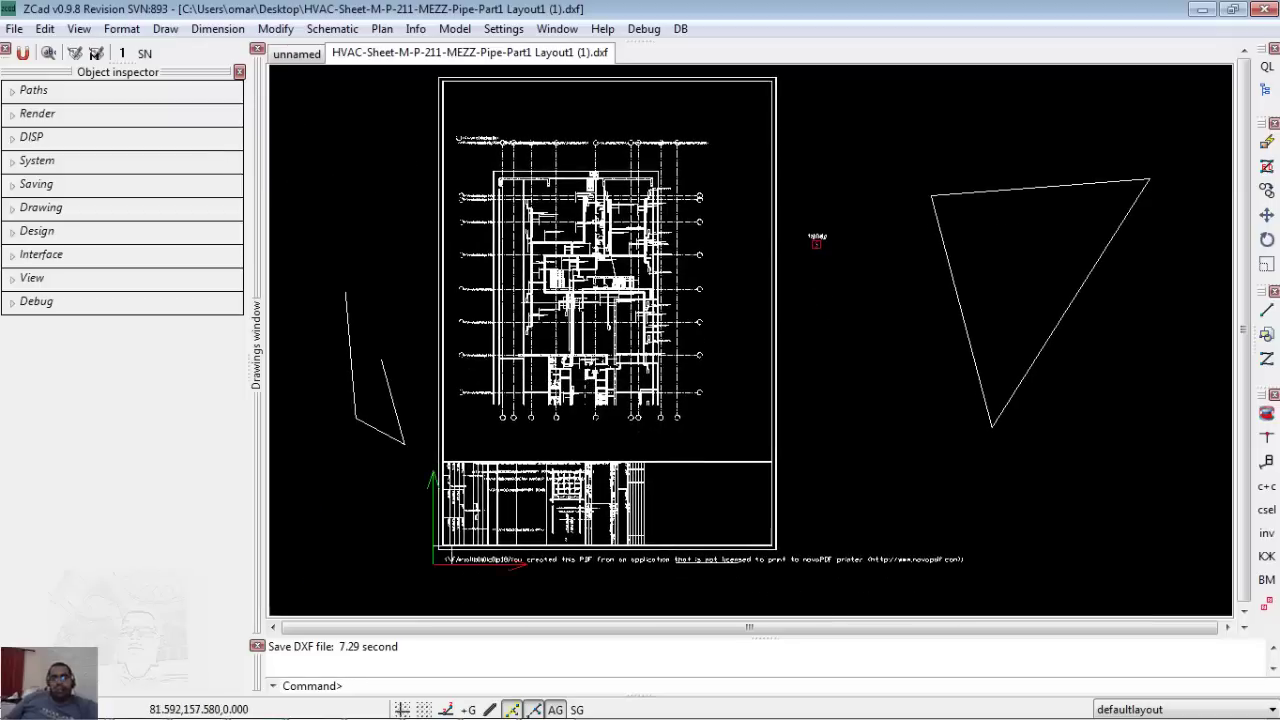